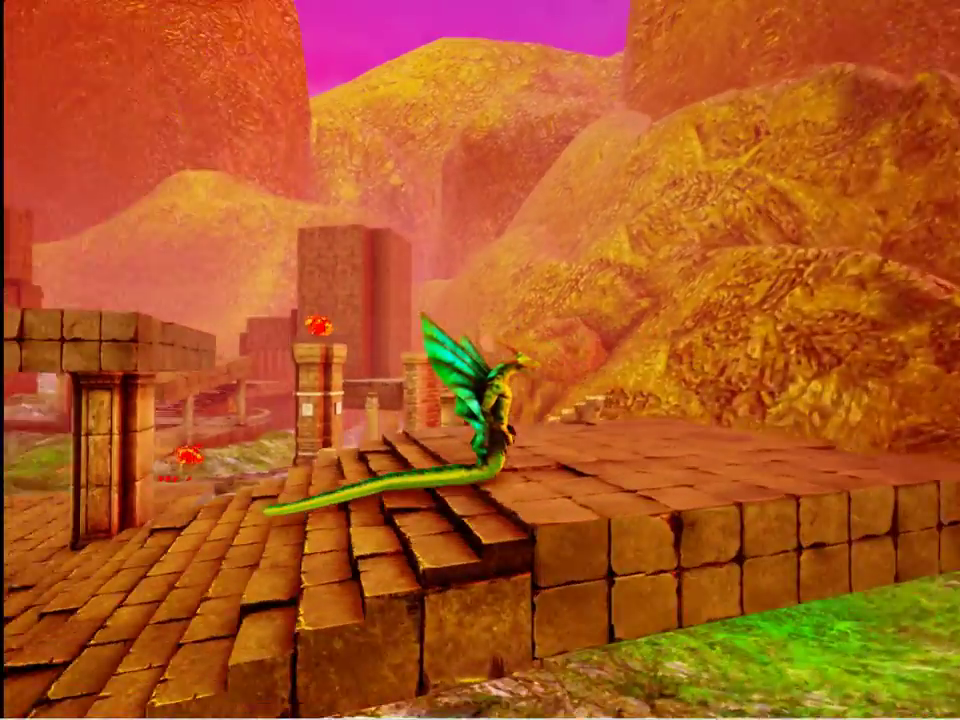
Steer the basilisk over the stone steps, through the archway and around the ruins to examine how its tail follows the ground.
{"action": "key", "text": "w"}
{"action": "key", "text": "a"}
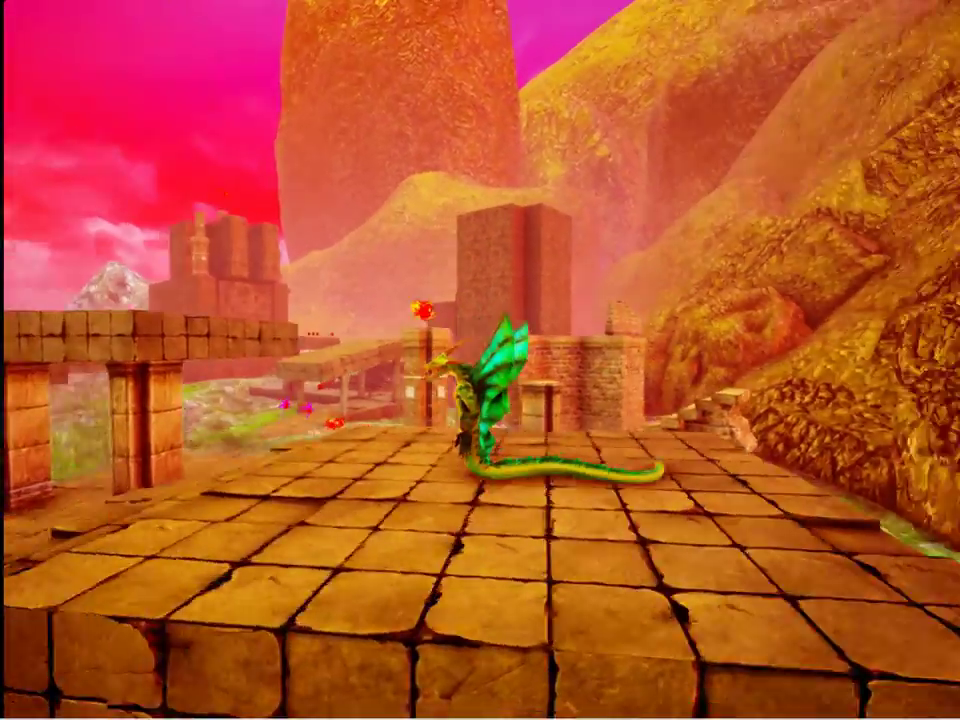
{"action": "key", "text": "a"}
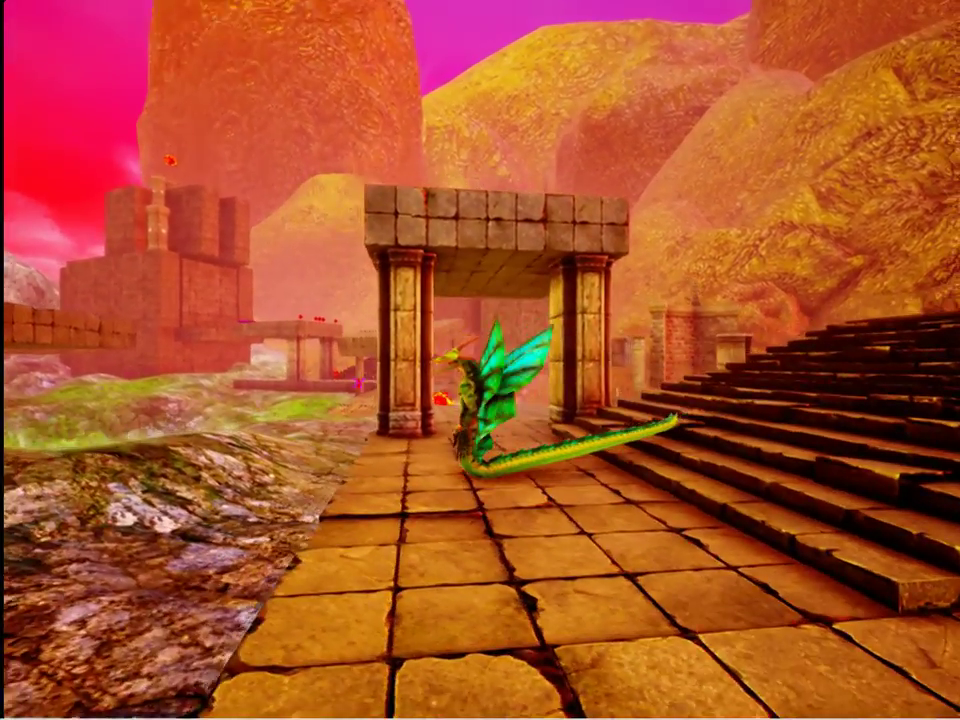
{"action": "key", "text": "w"}
{"action": "key", "text": "d"}
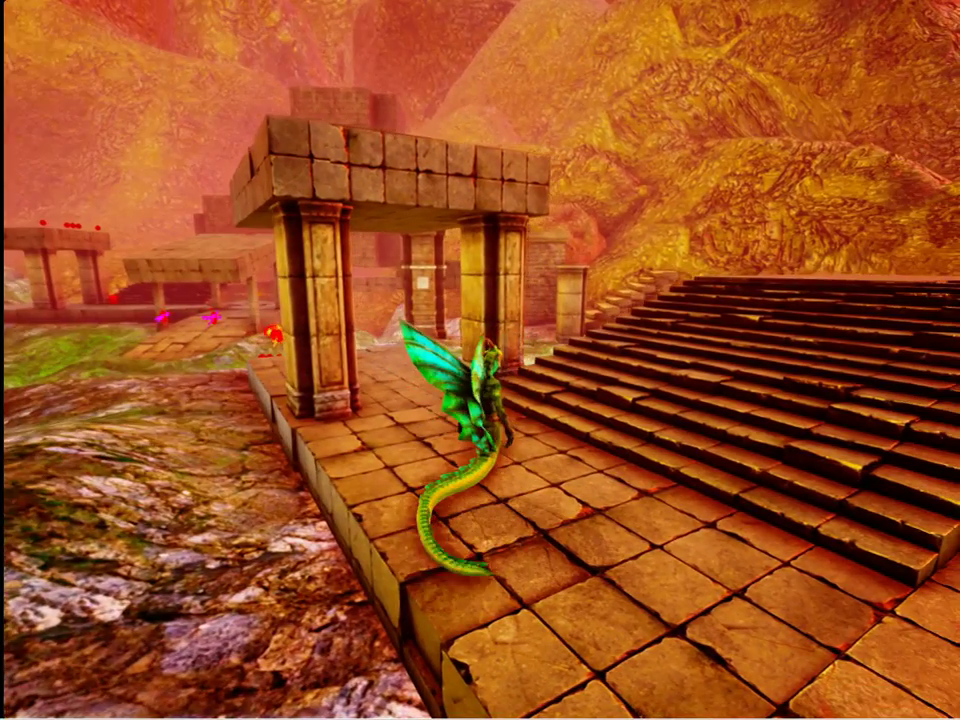
{"action": "key", "text": "d"}
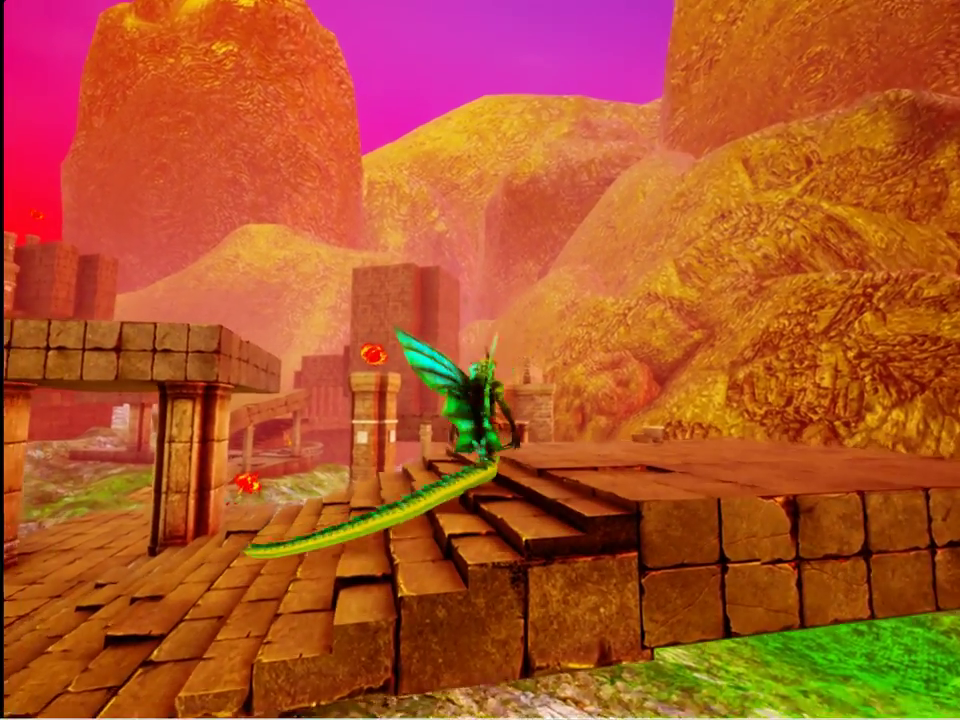
{"action": "key", "text": "a"}
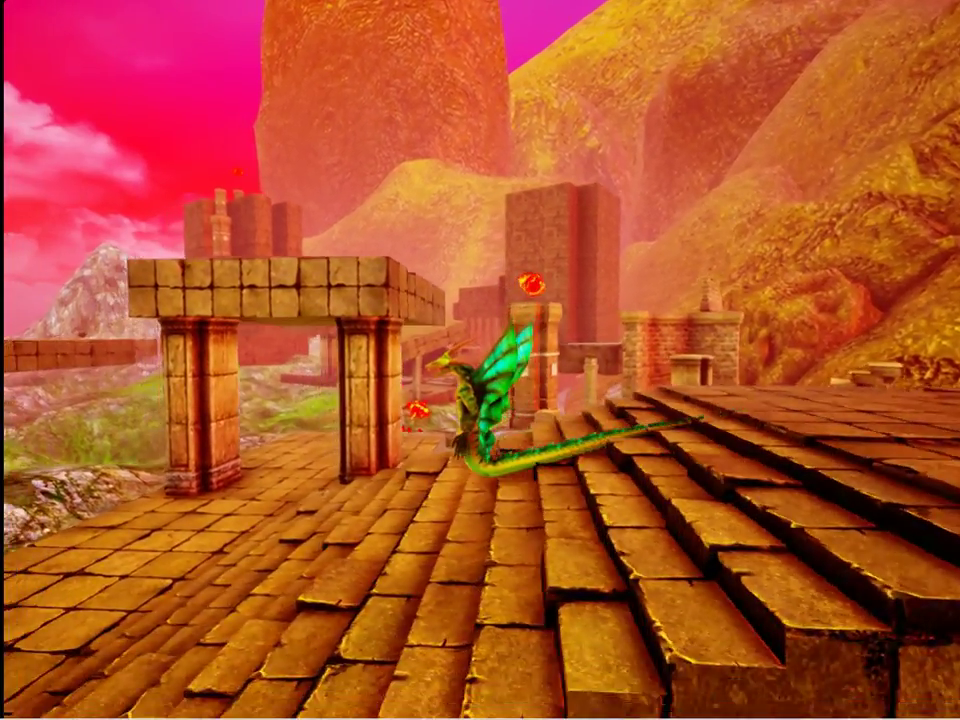
{"action": "key", "text": "w"}
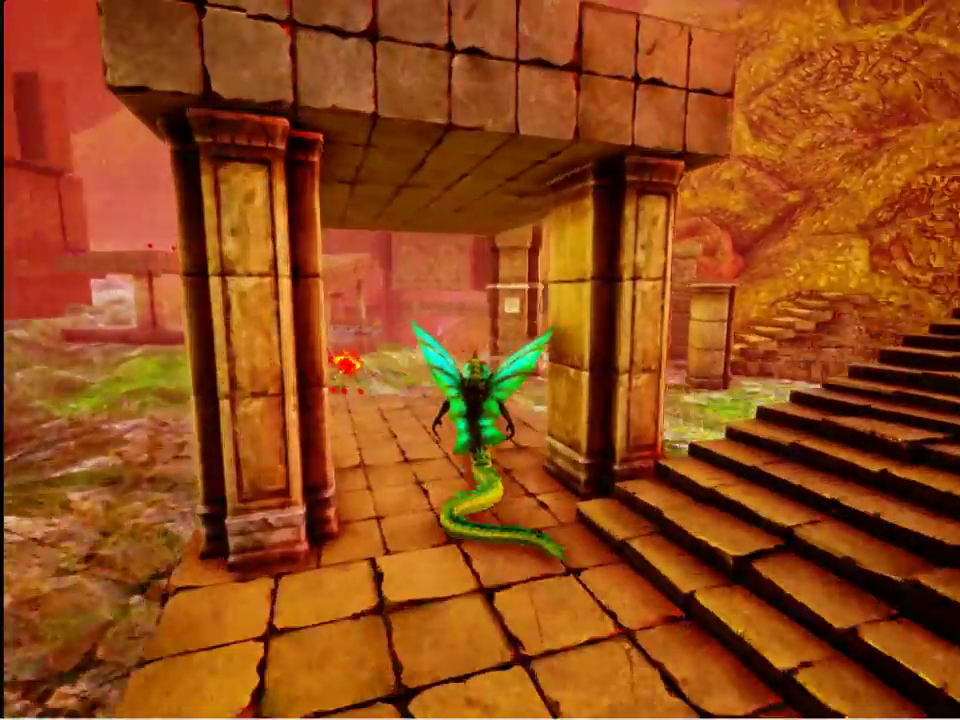
{"action": "key", "text": "w"}
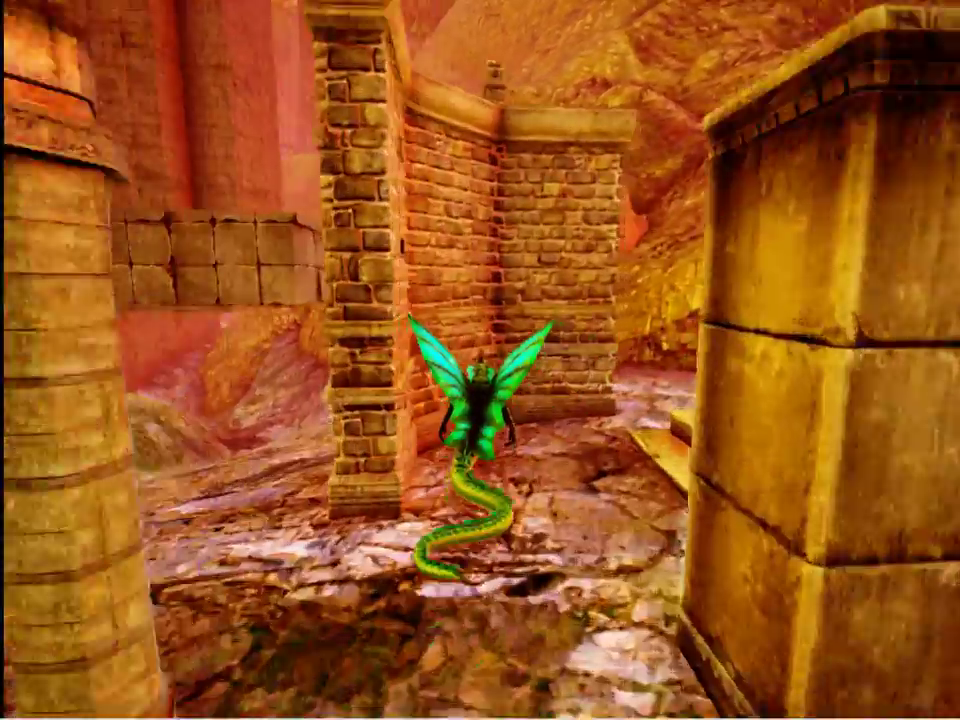
{"action": "key", "text": "d"}
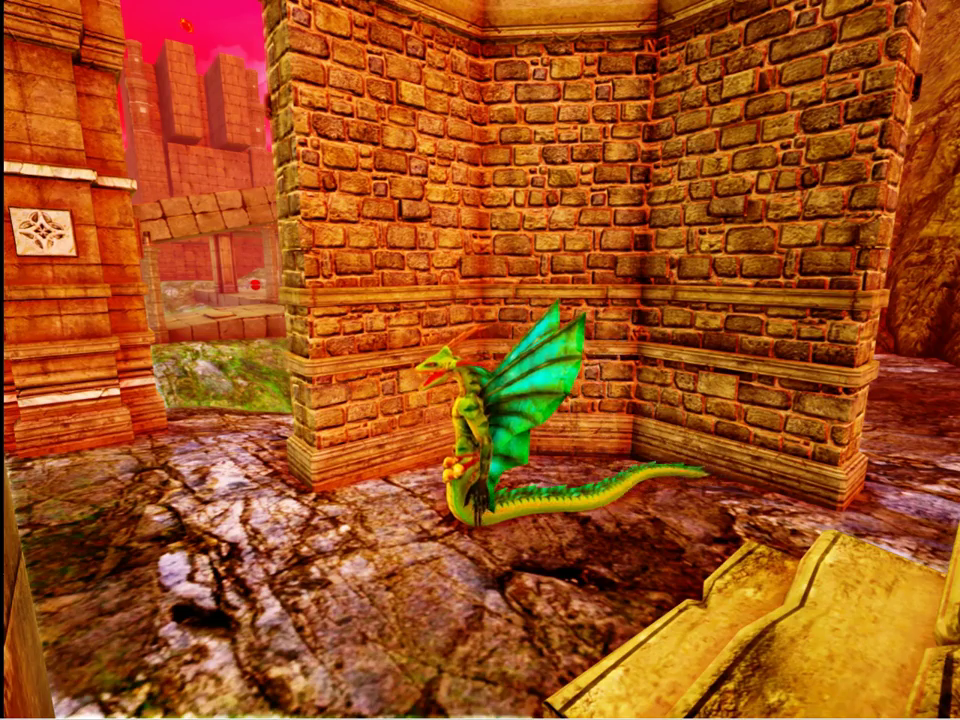
{"action": "key", "text": "d"}
{"action": "key", "text": "a"}
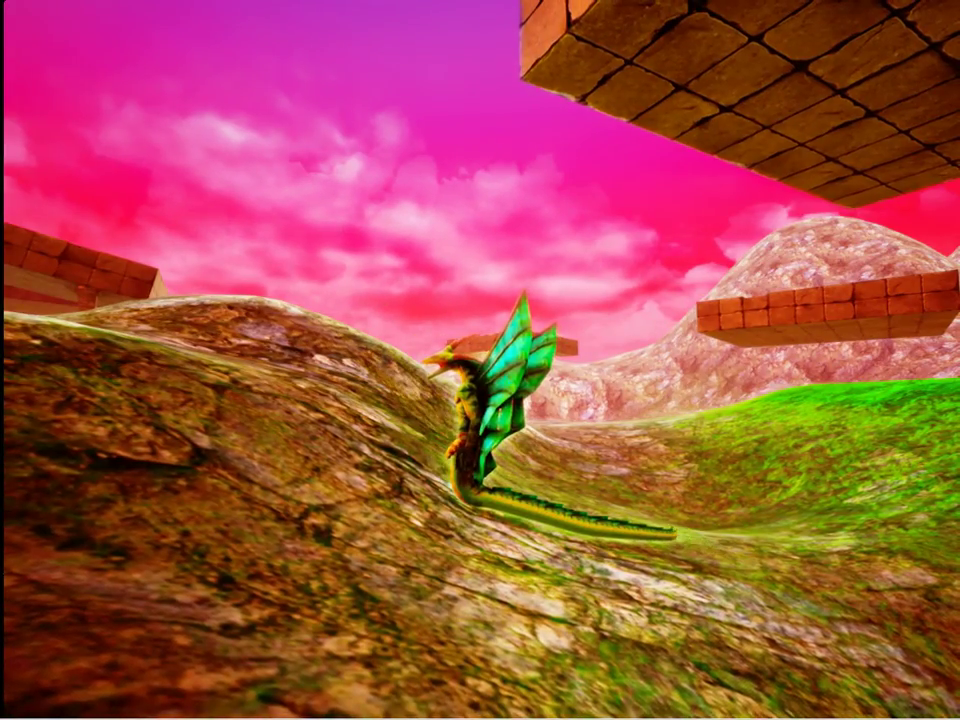
End the full-screen play session, return to the windowed editor and open the BasAnimBP animation blueprint.
{"action": "key", "text": "Escape"}
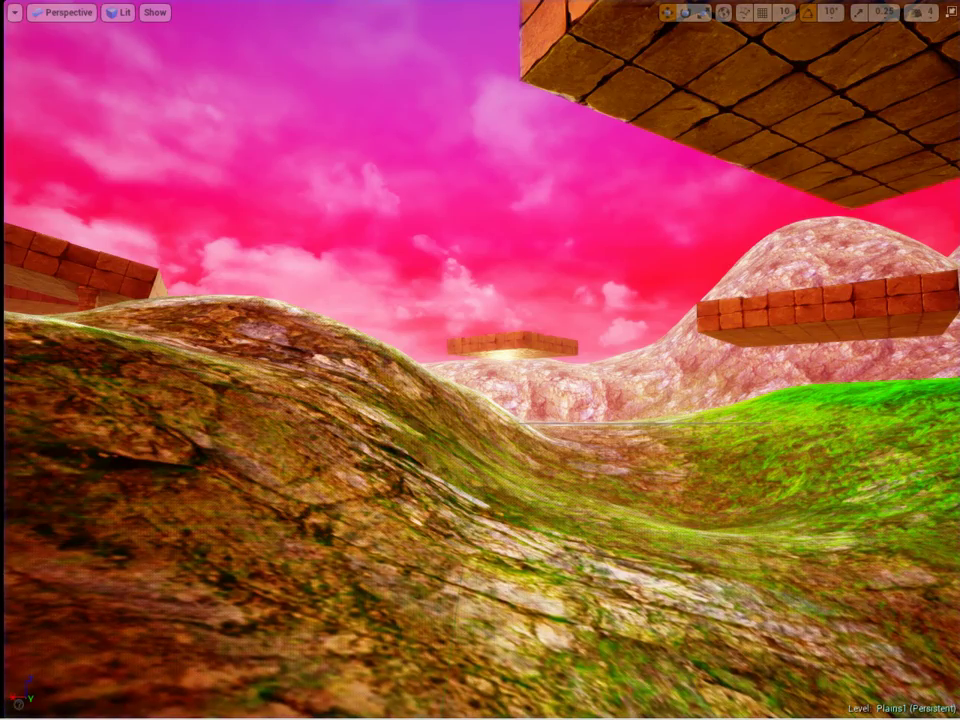
{"action": "key", "text": "F11"}
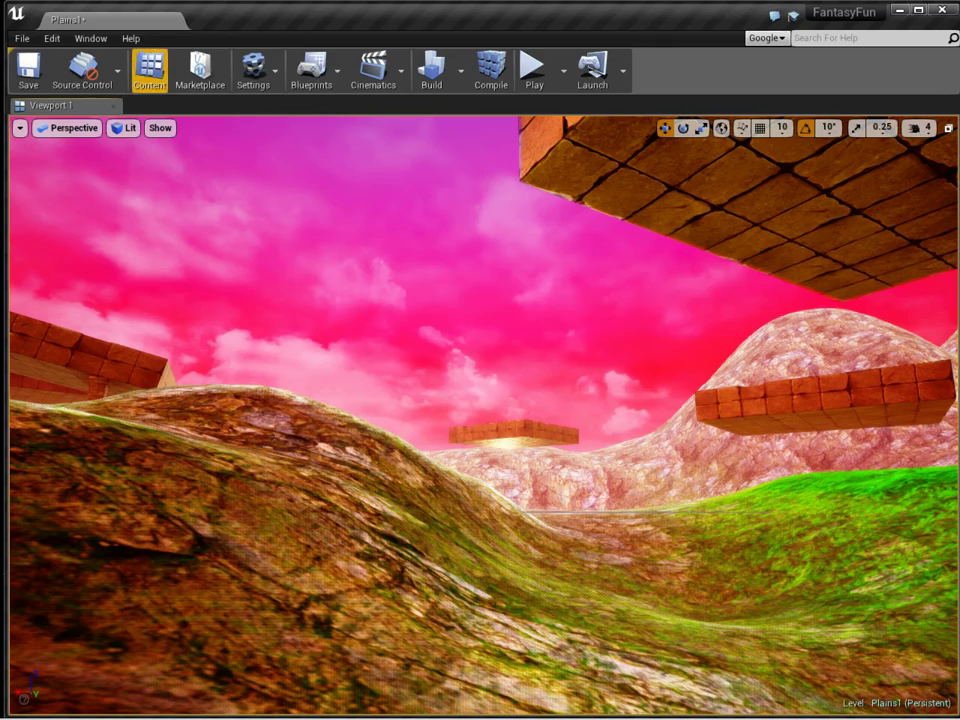
{"action": "left_click", "coordinate": [149, 70]}
{"action": "double_click", "coordinate": [400, 290]}
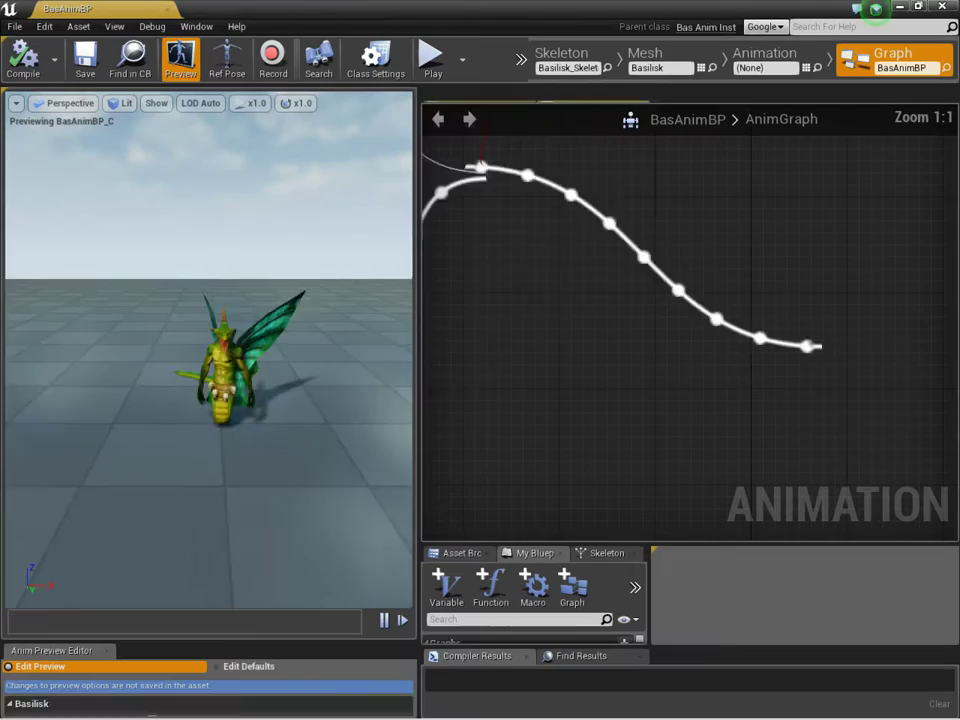
Examine the two chained FABRIK nodes and their Make Transform inputs in the upper comment group of the AnimGraph.
{"action": "scroll", "coordinate": [485, 422], "scroll_direction": "down", "scroll_amount": 6}
{"action": "right_click_drag", "start_coordinate": [485, 422], "coordinate": [717, 540]}
{"action": "right_click_drag", "start_coordinate": [524, 361], "coordinate": [674, 471]}
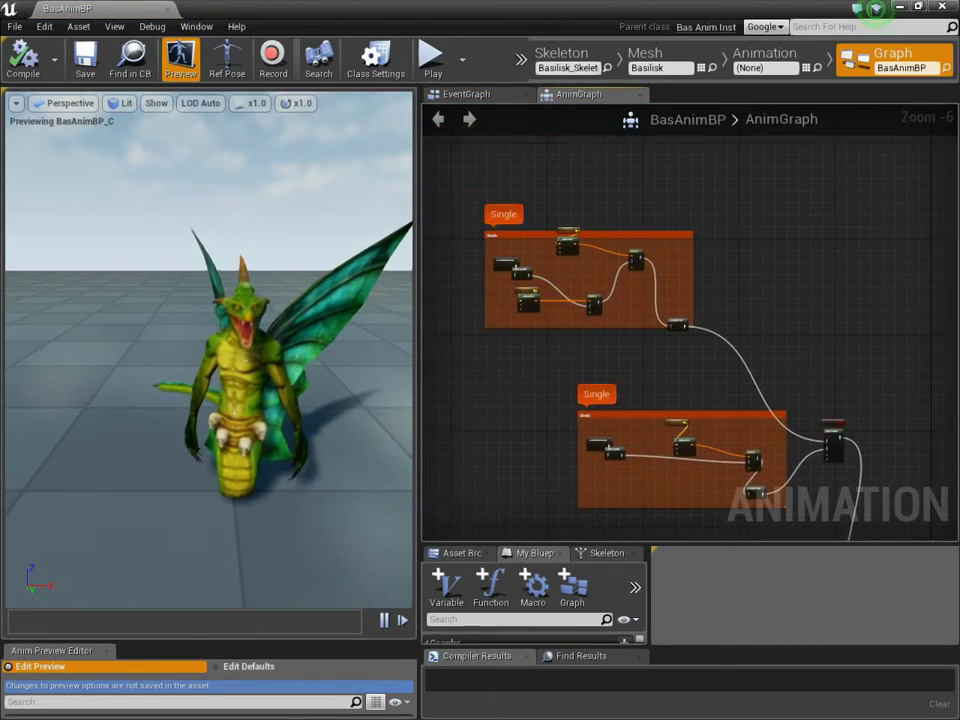
{"action": "scroll", "coordinate": [560, 268], "scroll_direction": "up", "scroll_amount": 6}
{"action": "right_click_drag", "start_coordinate": [560, 268], "coordinate": [520, 312]}
{"action": "left_click", "coordinate": [801, 230]}
{"action": "left_click", "coordinate": [642, 414]}
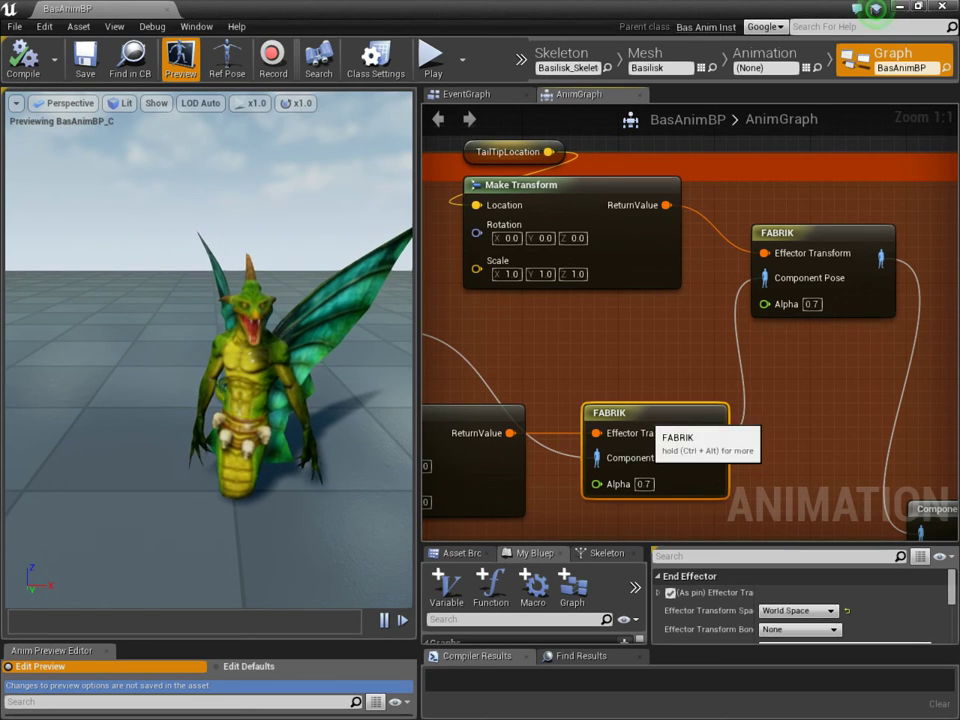
{"action": "scroll", "coordinate": [561, 403], "scroll_direction": "down", "scroll_amount": 4}
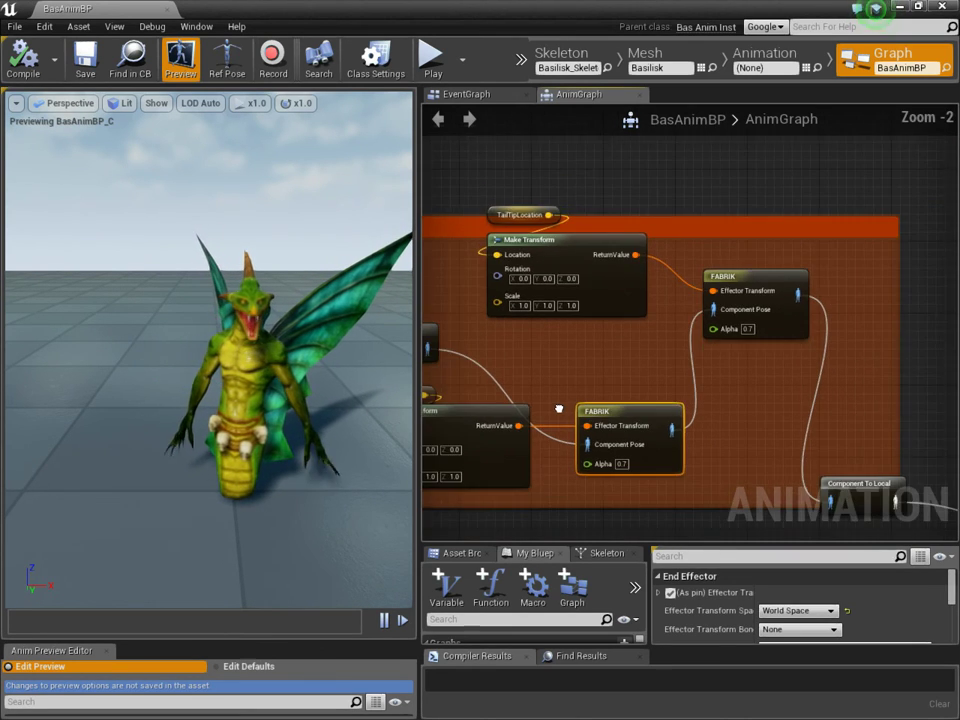
{"action": "right_click_drag", "start_coordinate": [577, 402], "coordinate": [544, 211]}
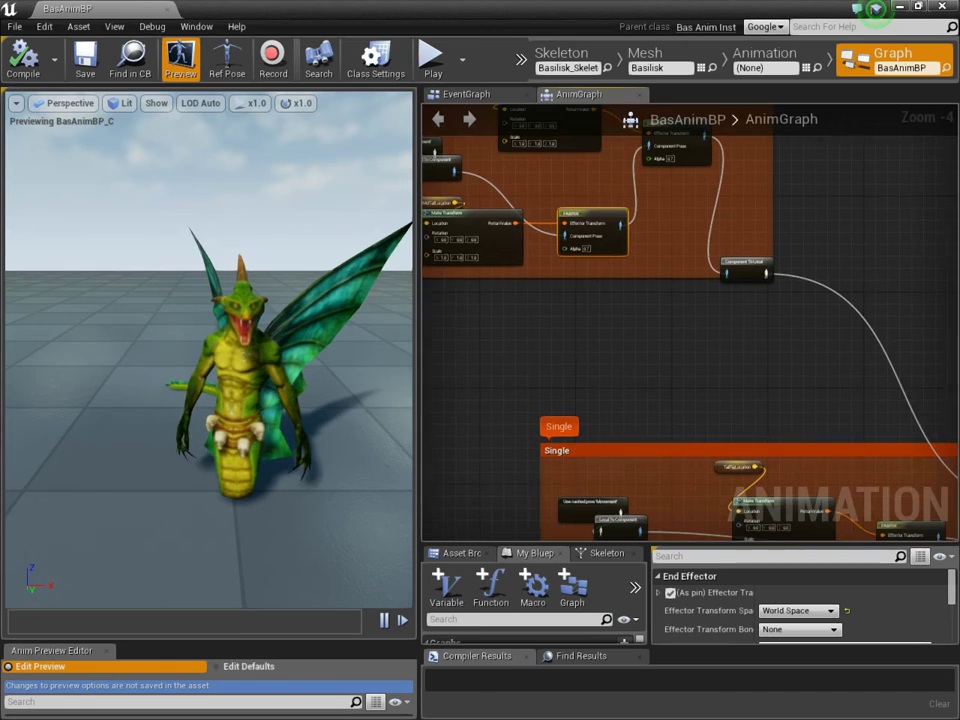
Compare the lower group's single FABRIK node driven by TailTipLocation with the double FABRIK chain.
{"action": "right_click_drag", "start_coordinate": [699, 374], "coordinate": [600, 265]}
{"action": "scroll", "coordinate": [600, 265], "scroll_direction": "up", "scroll_amount": 4}
{"action": "right_click_drag", "start_coordinate": [781, 408], "coordinate": [667, 350]}
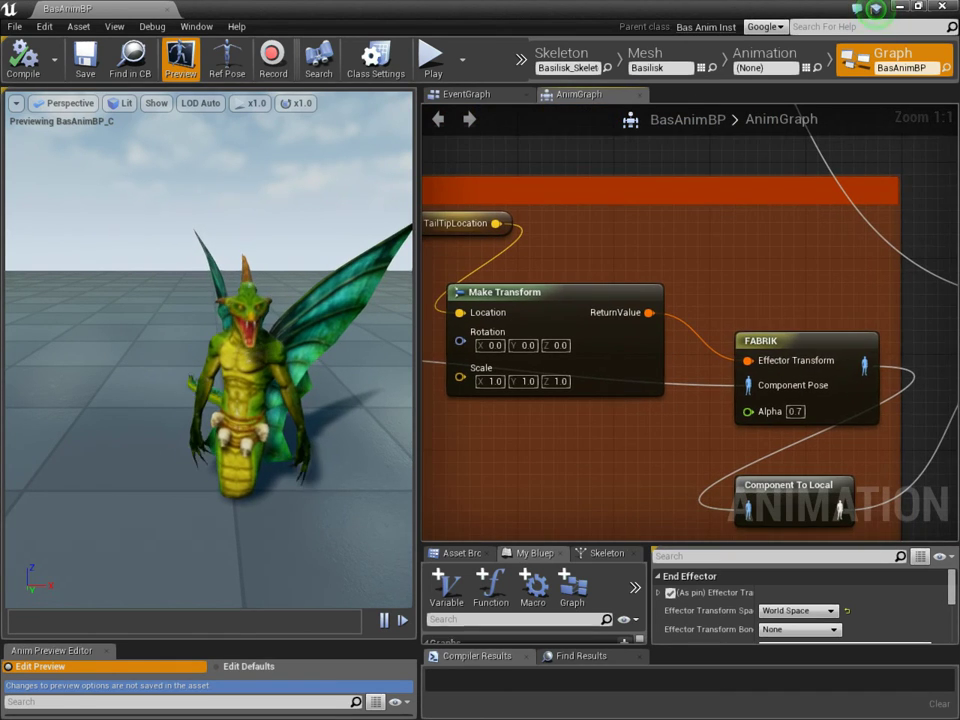
{"action": "left_click", "coordinate": [786, 343]}
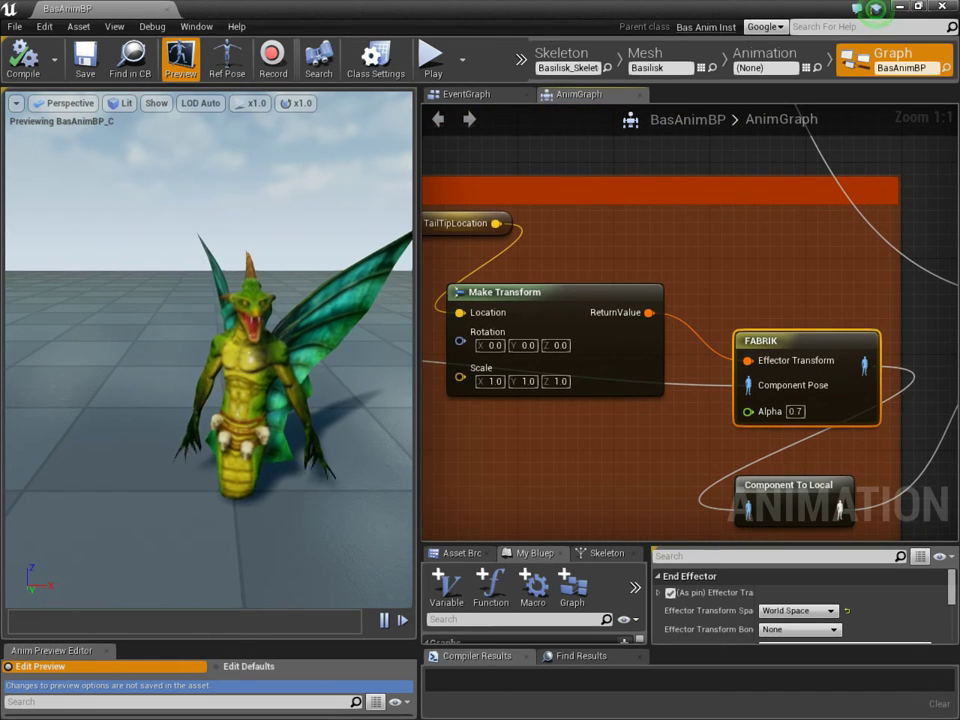
{"action": "scroll", "coordinate": [700, 400], "scroll_direction": "down", "scroll_amount": 5}
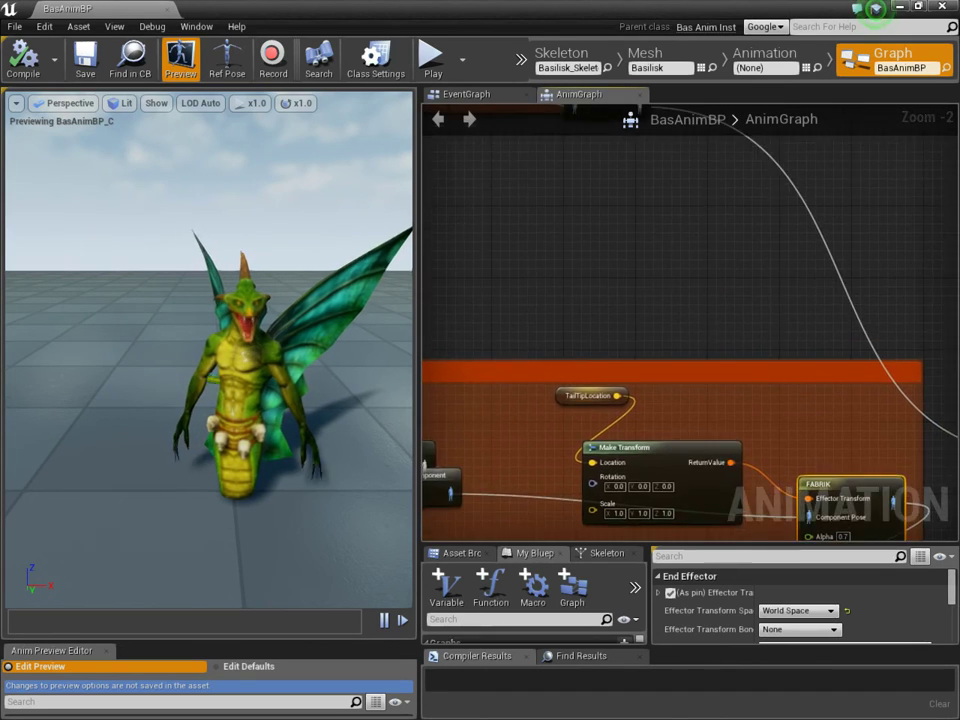
{"action": "scroll", "coordinate": [505, 120], "scroll_direction": "up", "scroll_amount": 4}
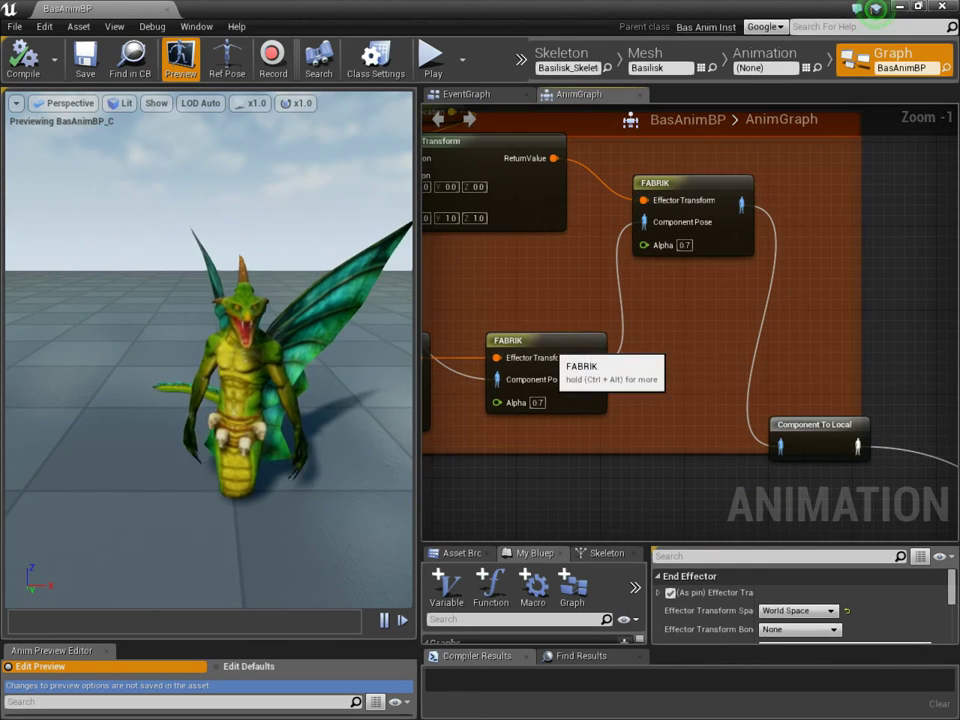
{"action": "left_click", "coordinate": [694, 186]}
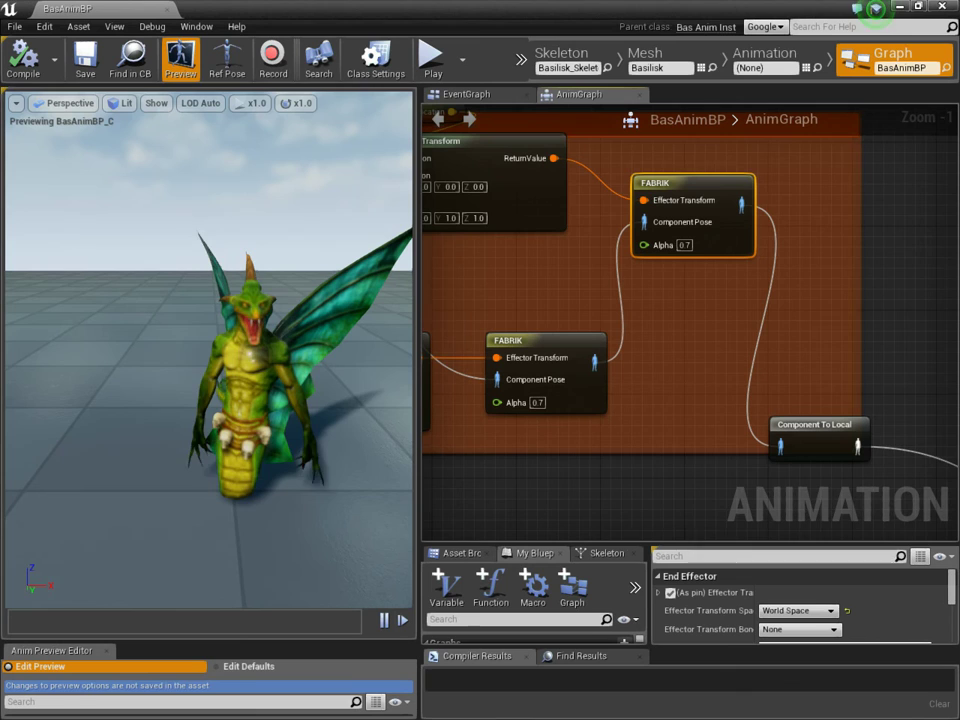
Examine the preview model's tail from the side and the UseDoubleIK variable that switches between the two IK setups.
{"action": "right_click_drag", "start_coordinate": [208, 348], "coordinate": [310, 335]}
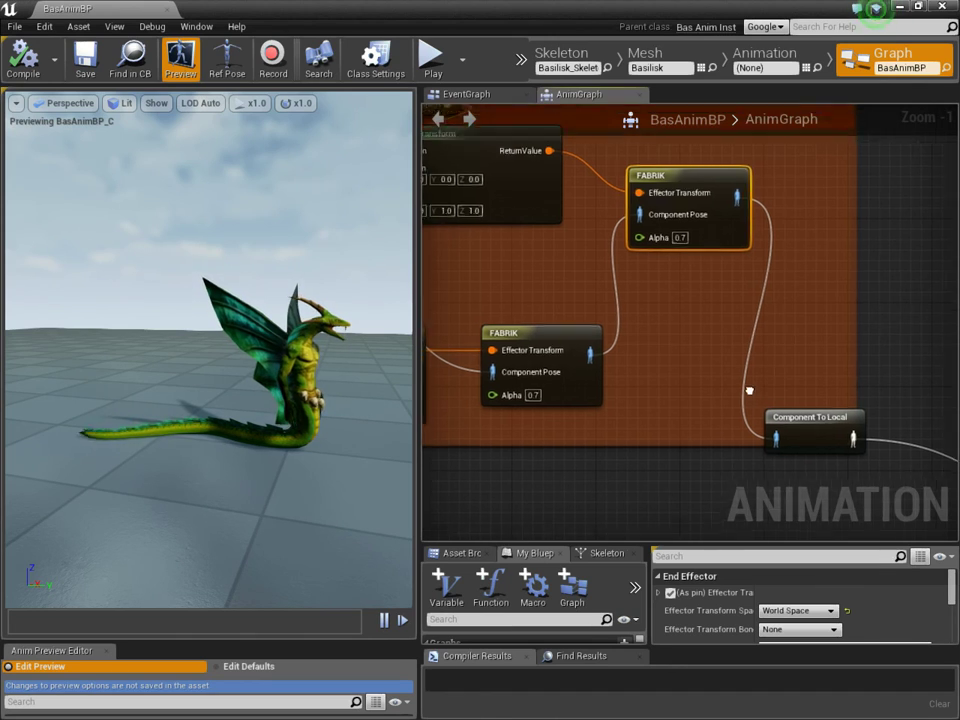
{"action": "scroll", "coordinate": [636, 331], "scroll_direction": "down", "scroll_amount": 4}
{"action": "scroll", "coordinate": [776, 388], "scroll_direction": "up", "scroll_amount": 6}
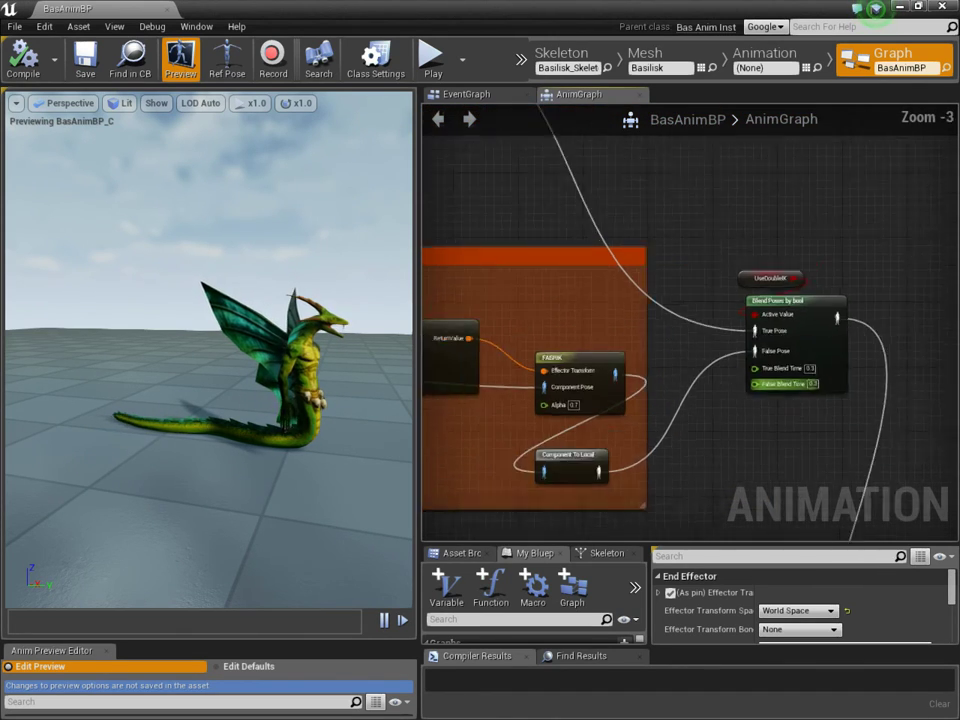
{"action": "right_click_drag", "start_coordinate": [815, 233], "coordinate": [735, 280]}
{"action": "left_click", "coordinate": [700, 279]}
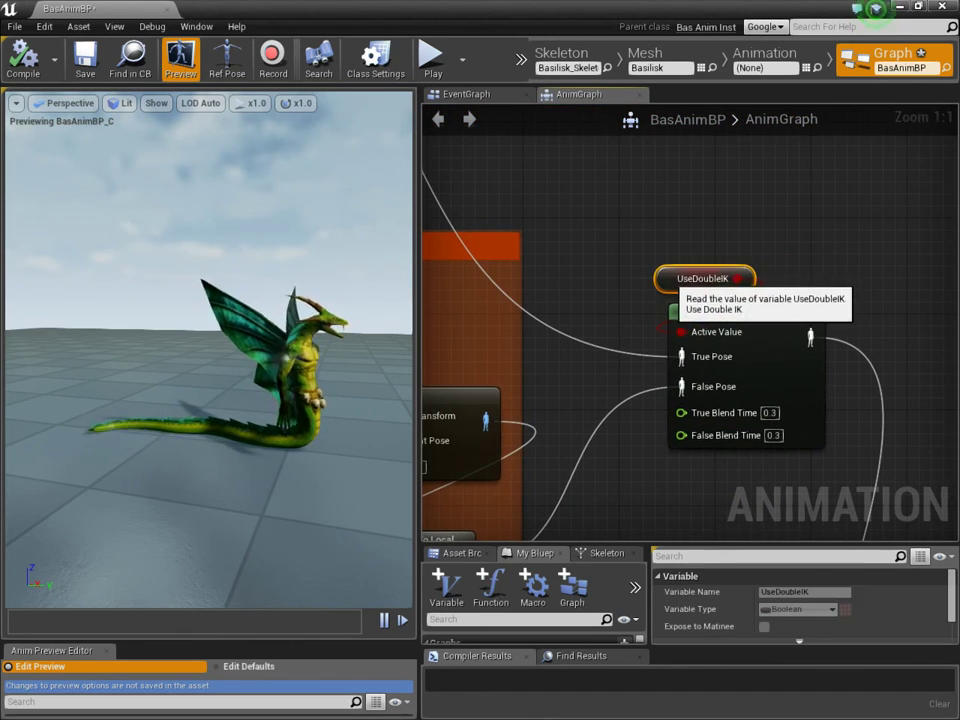
Wire the cached pose 'Movement' directly to the Final Animation Pose result, bypassing the UseTailIK pose blend.
{"action": "scroll", "coordinate": [705, 285], "scroll_direction": "down", "scroll_amount": 5}
{"action": "right_click_drag", "start_coordinate": [798, 450], "coordinate": [713, 264]}
{"action": "scroll", "coordinate": [728, 358], "scroll_direction": "up", "scroll_amount": 5}
{"action": "left_click_drag", "start_coordinate": [640, 354], "coordinate": [644, 342]}
{"action": "right_click_drag", "start_coordinate": [697, 450], "coordinate": [637, 233]}
{"action": "left_click_drag", "start_coordinate": [551, 435], "coordinate": [900, 422]}
{"action": "left_click_drag", "start_coordinate": [650, 126], "coordinate": [564, 202]}
Compile and save BasAnimBP, and close it to return to the level editor.
{"action": "left_click", "coordinate": [25, 64]}
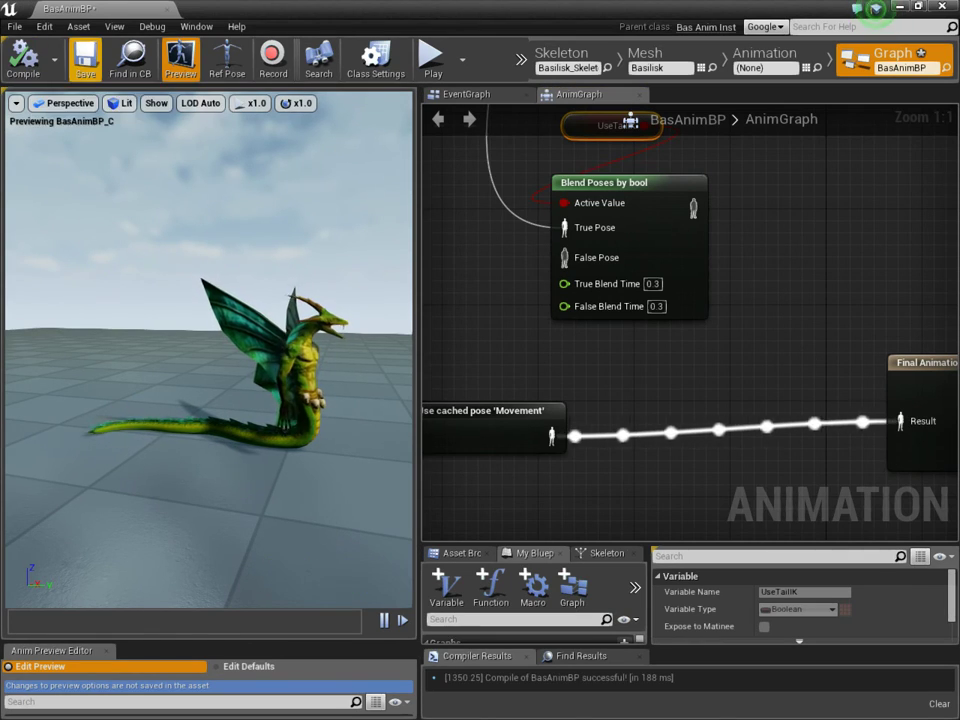
{"action": "left_click", "coordinate": [85, 62]}
{"action": "left_click", "coordinate": [167, 9]}
{"action": "left_click", "coordinate": [254, 125]}
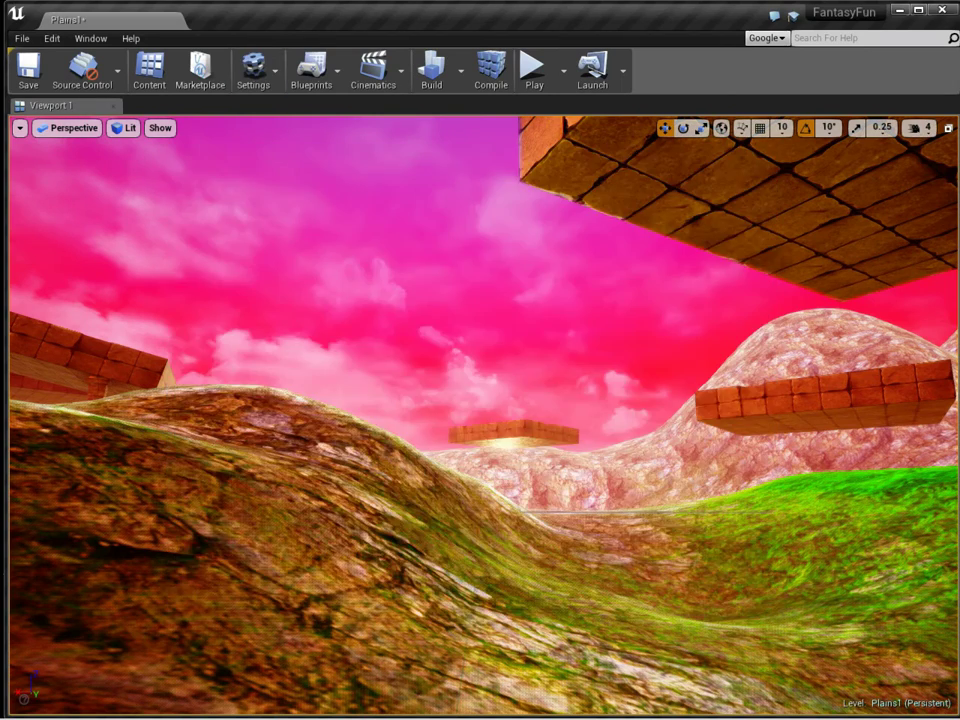
Play the level in the viewport and move the basilisk over the steps and rocks to check its tail without IK.
{"action": "left_click", "coordinate": [534, 68]}
{"action": "key", "text": "w"}
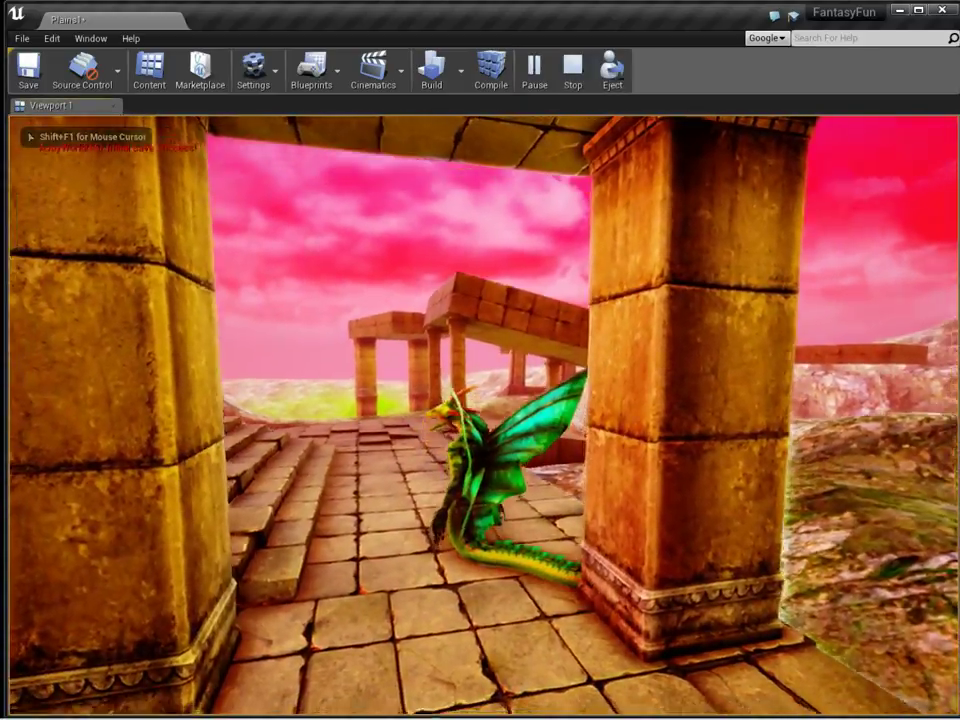
{"action": "key", "text": "space"}
{"action": "key", "text": "w"}
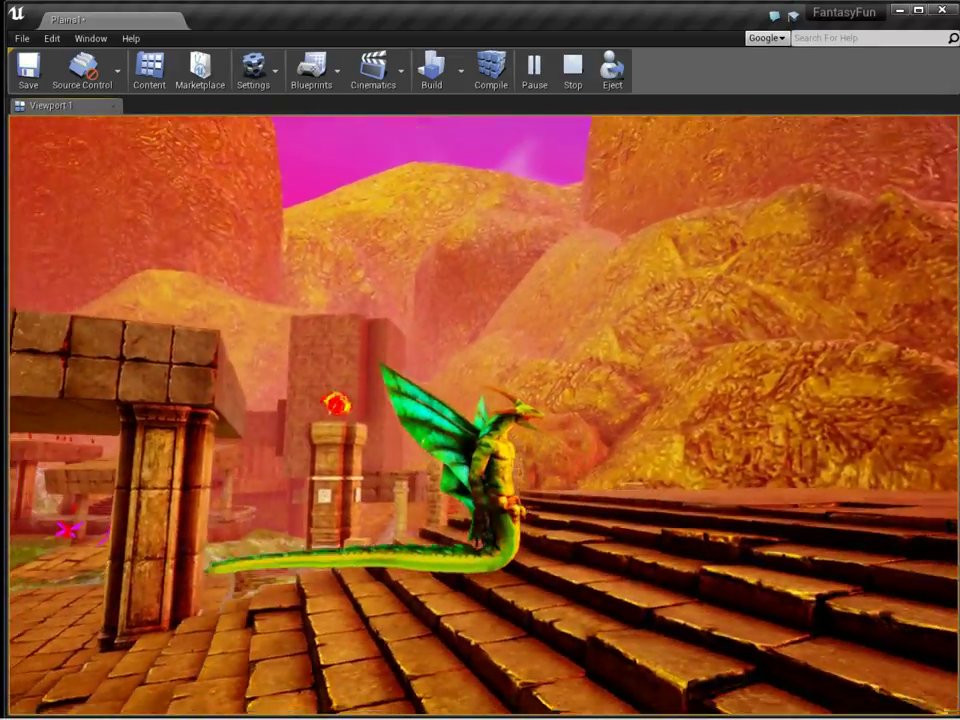
{"action": "key", "text": "s"}
{"action": "key", "text": "a"}
{"action": "key", "text": "a"}
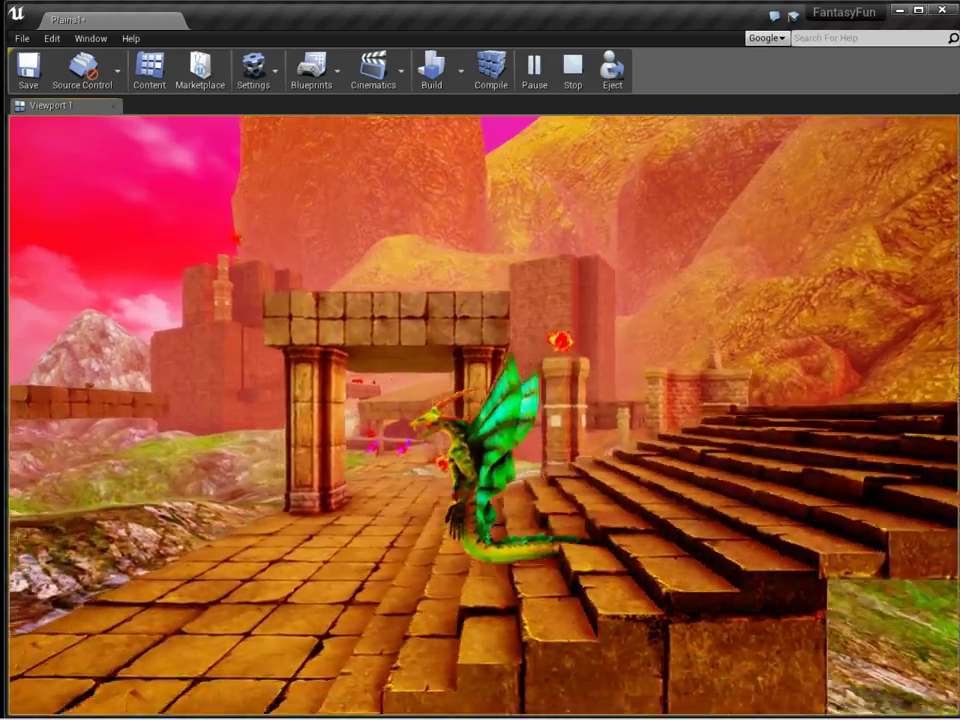
{"action": "key", "text": "a"}
{"action": "key", "text": "w"}
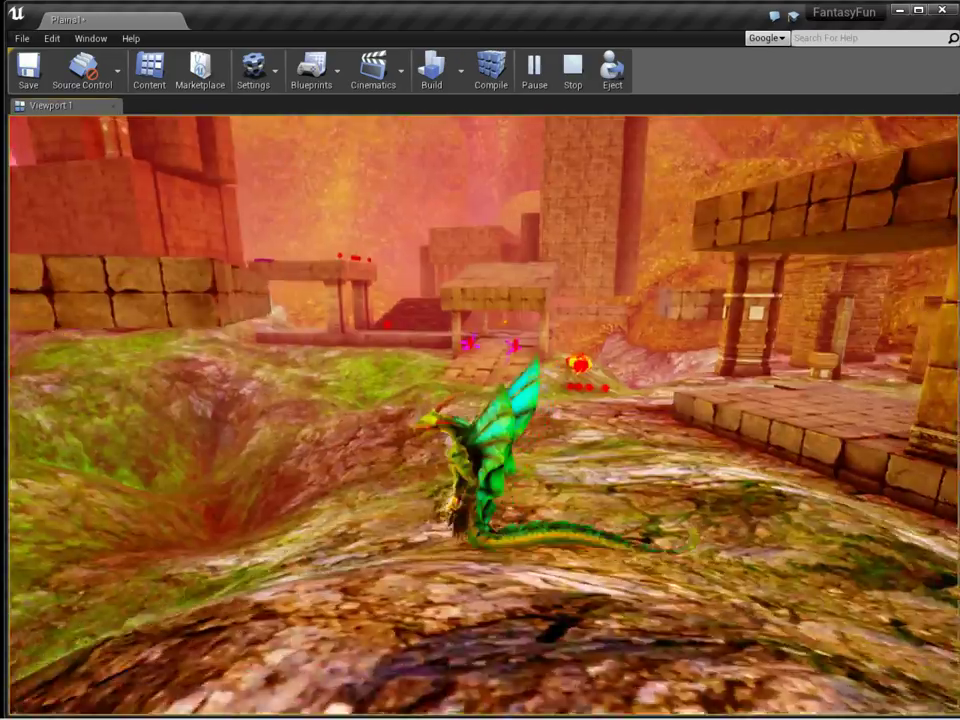
Stop the play session with the console command exit and reopen the BasAnimBP animation blueprint.
{"action": "key", "text": "shift+F1"}
{"action": "key", "text": "grave"}
{"action": "key", "text": "grave"}
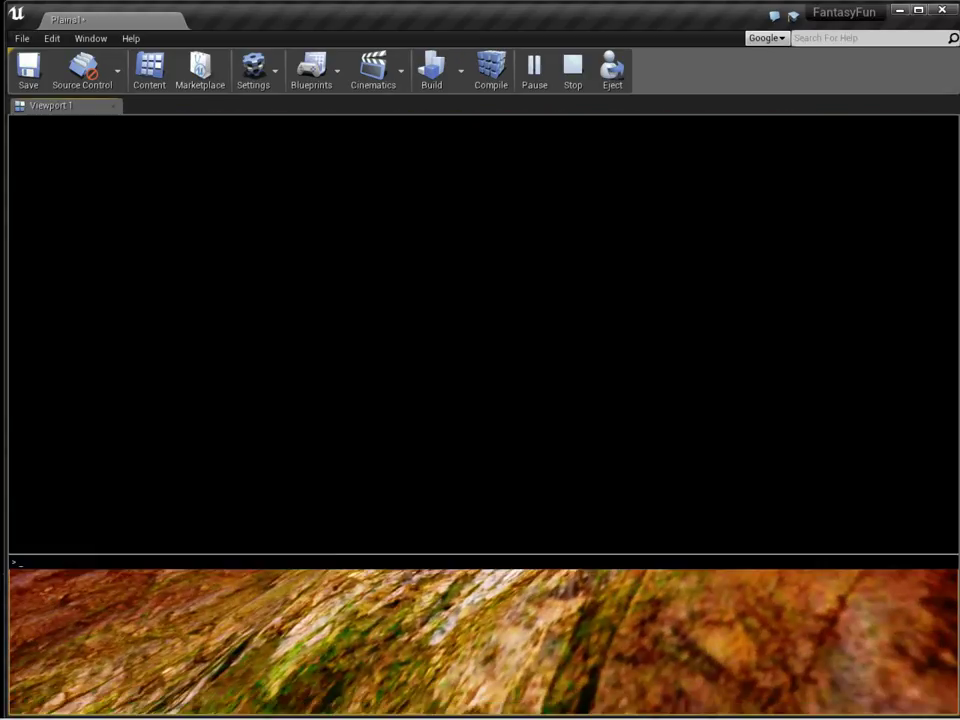
{"action": "type", "text": "exit"}
{"action": "key", "text": "Return"}
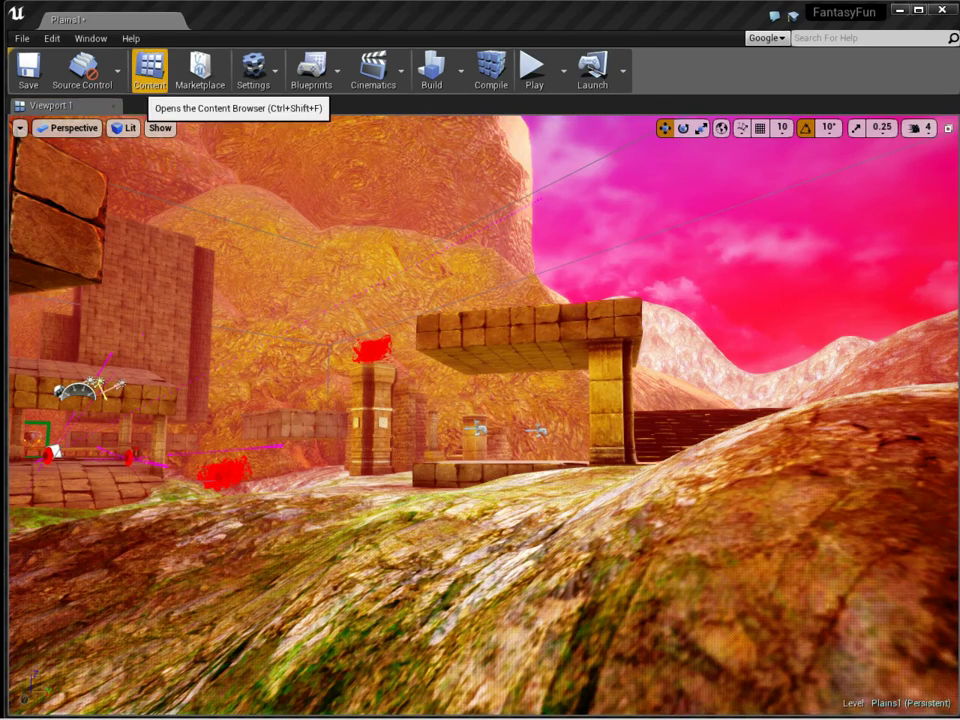
{"action": "left_click", "coordinate": [149, 68]}
{"action": "double_click", "coordinate": [400, 292]}
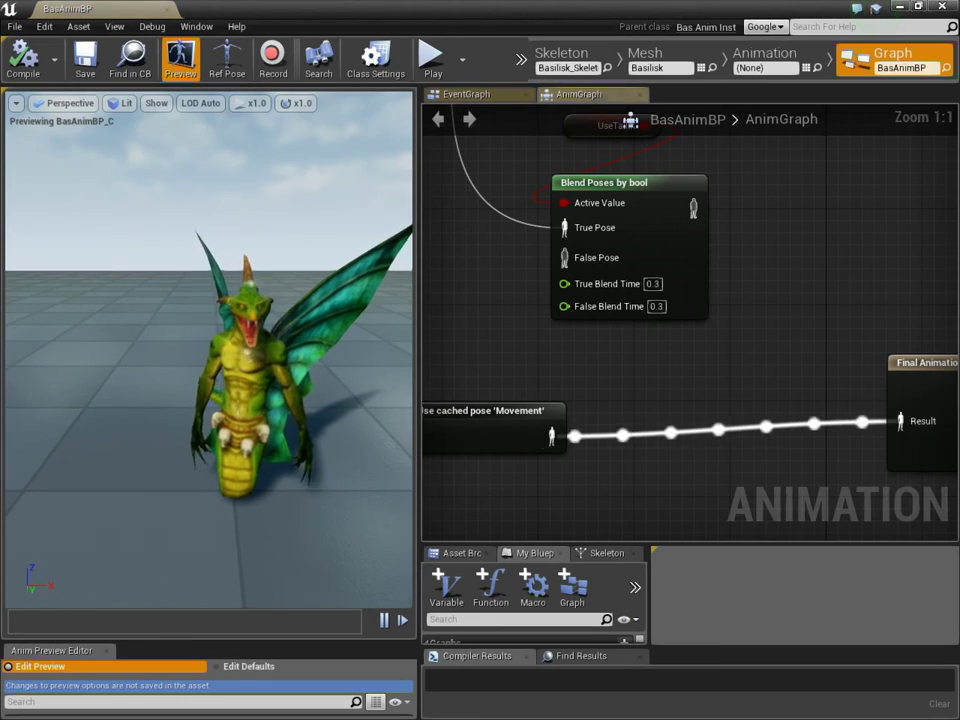
Connect the cached pose 'Movement' to the blend node's False Pose and the blend's output to the Final Animation Pose result.
{"action": "left_click_drag", "start_coordinate": [568, 448], "coordinate": [563, 258]}
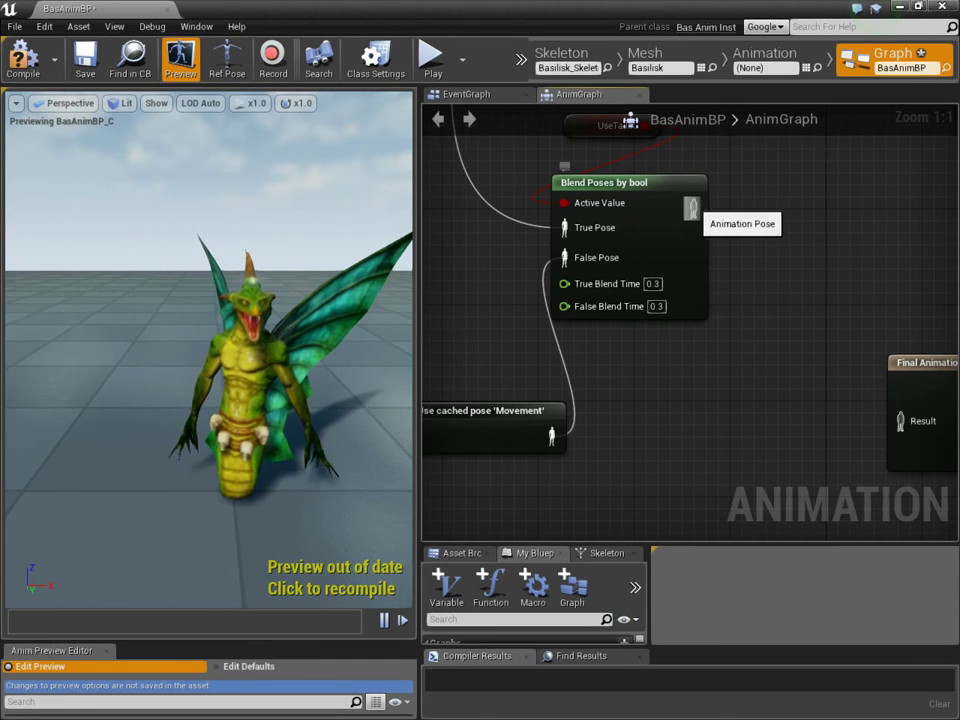
{"action": "left_click_drag", "start_coordinate": [693, 208], "coordinate": [902, 421]}
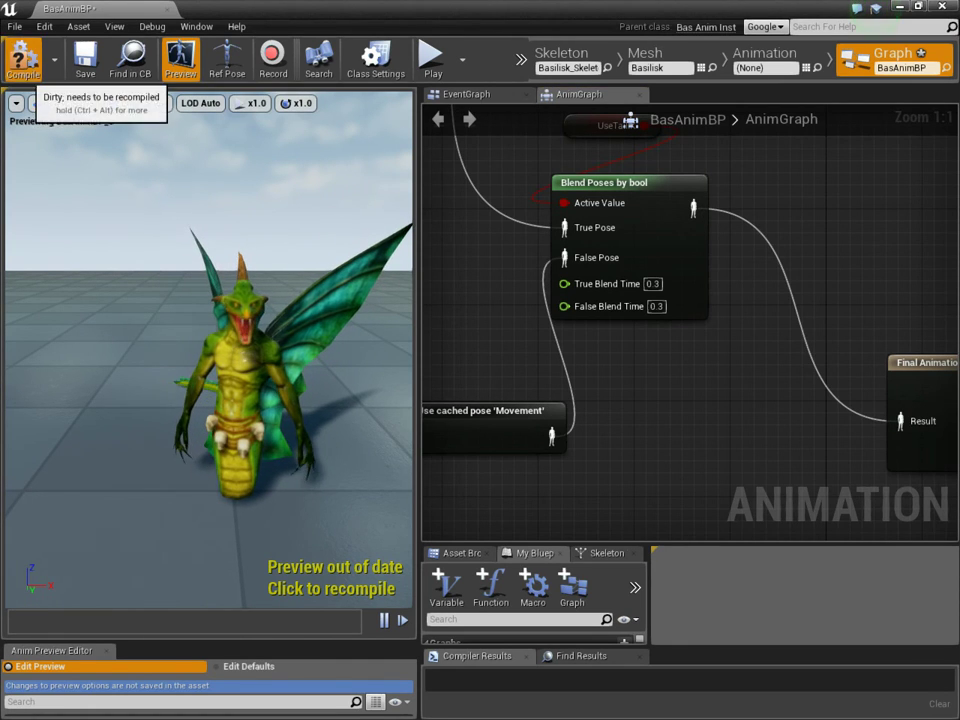
Compile and save the BasAnimBP animation blueprint with its reconnected pose blend.
{"action": "left_click", "coordinate": [22, 56]}
{"action": "left_click", "coordinate": [85, 58]}
{"action": "scroll", "coordinate": [780, 520], "scroll_direction": "down", "scroll_amount": 8}
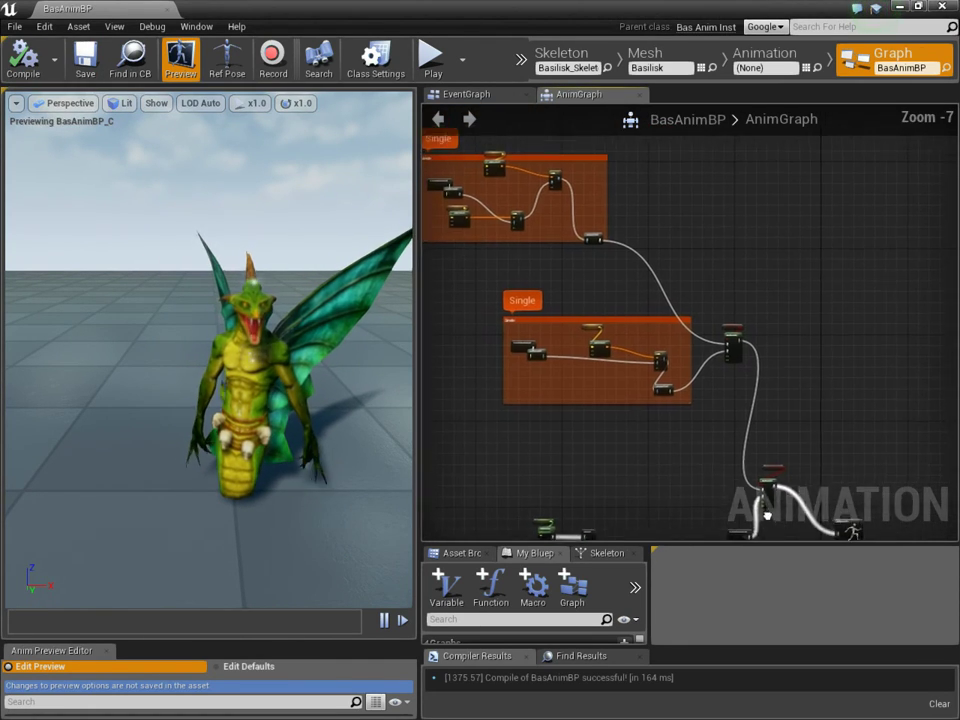
{"action": "right_click_drag", "start_coordinate": [780, 522], "coordinate": [756, 450]}
{"action": "scroll", "coordinate": [765, 461], "scroll_direction": "up", "scroll_amount": 1}
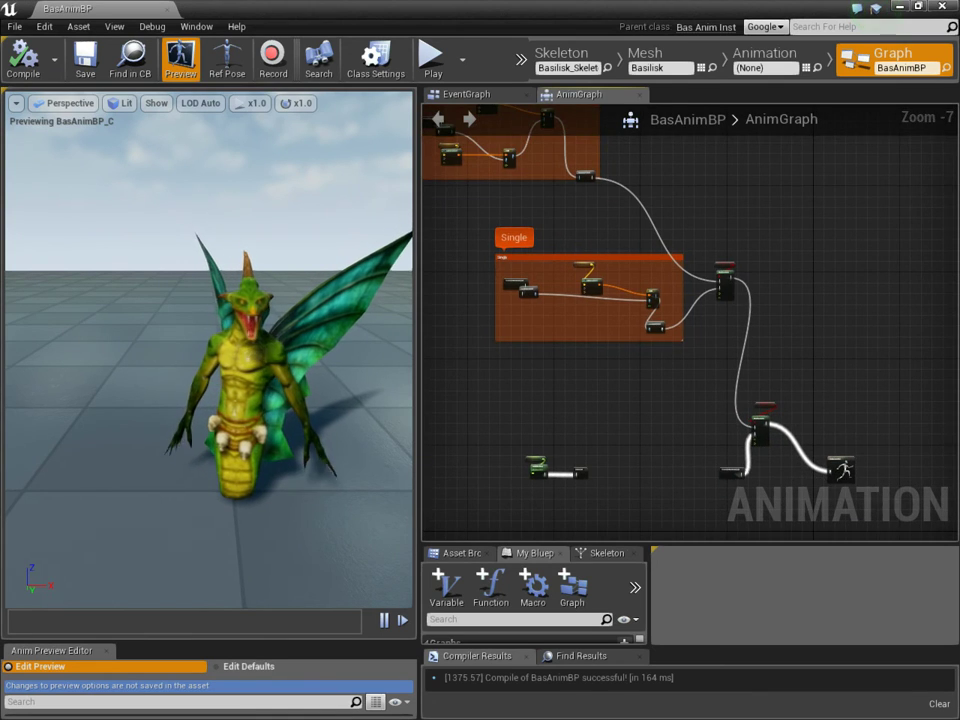
Check the EventGraph of BasAnimBP for update logic and return to the AnimGraph.
{"action": "left_click", "coordinate": [466, 94]}
{"action": "right_click_drag", "start_coordinate": [647, 434], "coordinate": [653, 451]}
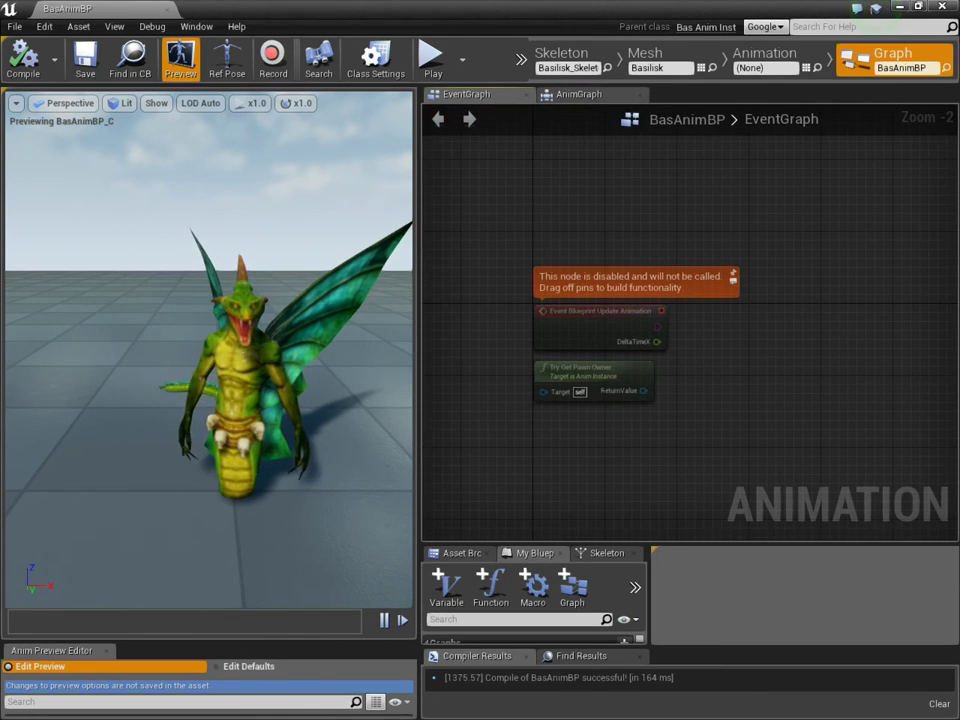
{"action": "left_click", "coordinate": [579, 95]}
Switch to FlashDevelop and open the recent file BasAnimInst.h from the AnimInstance folder.
{"action": "key", "text": "alt+Tab"}
{"action": "key", "text": "alt+Tab"}
{"action": "key", "text": "alt+Tab"}
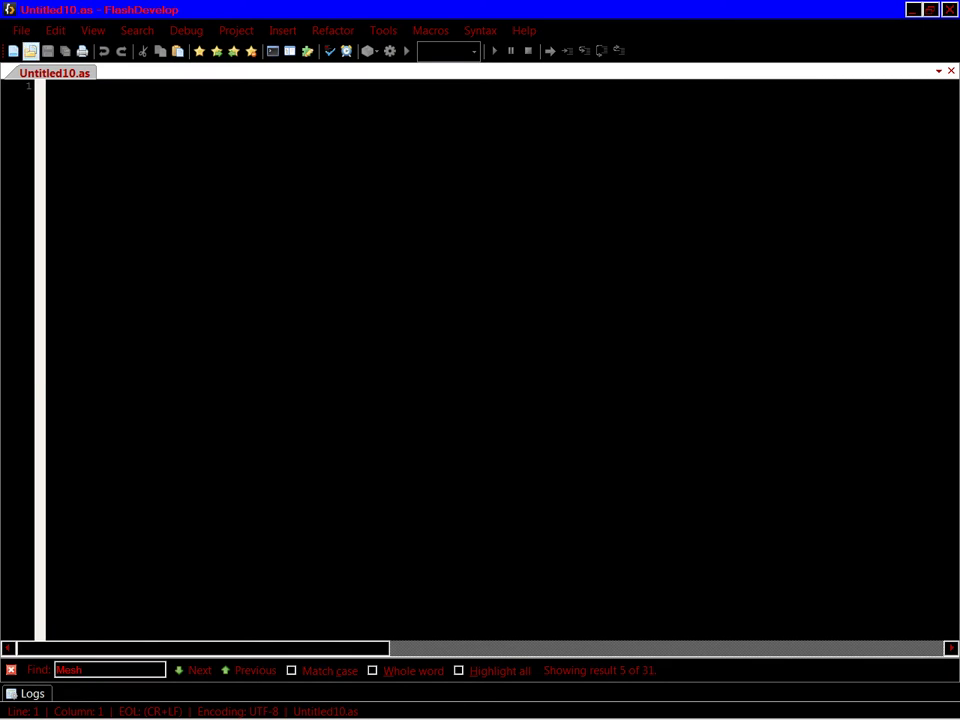
{"action": "left_click", "coordinate": [21, 30]}
{"action": "mouse_move", "coordinate": [60, 107]}
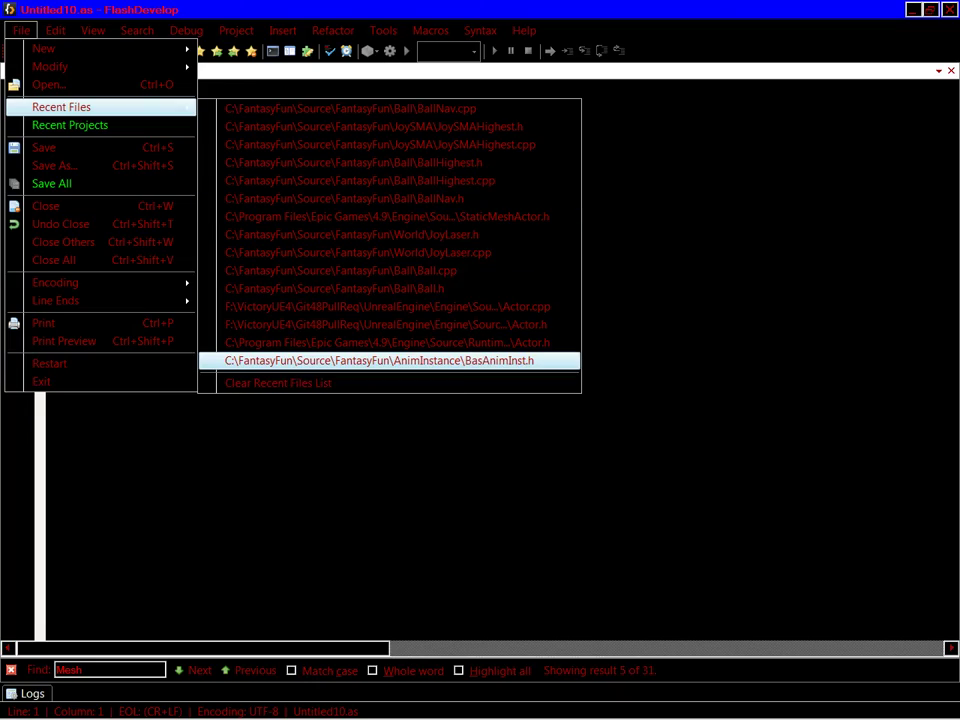
{"action": "key", "text": "Return"}
Examine the UBasAnimInst class declaration, its VictoryAnimInstance parent and include, and the tail IK properties.
{"action": "scroll", "coordinate": [480, 360], "scroll_direction": "up", "scroll_amount": 20}
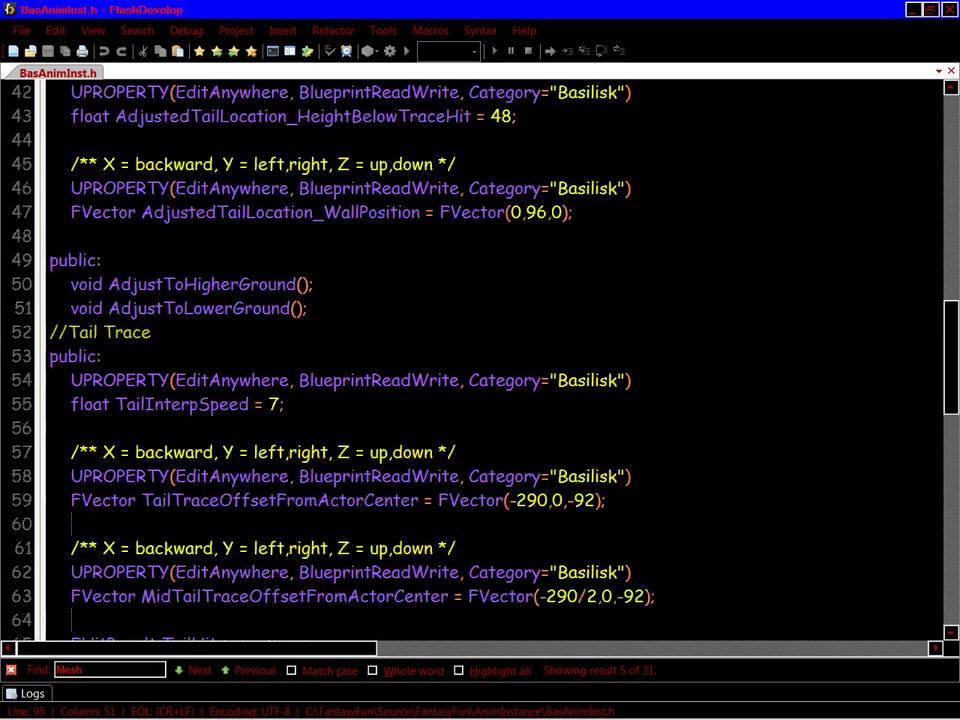
{"action": "scroll", "coordinate": [480, 360], "scroll_direction": "up", "scroll_amount": 5}
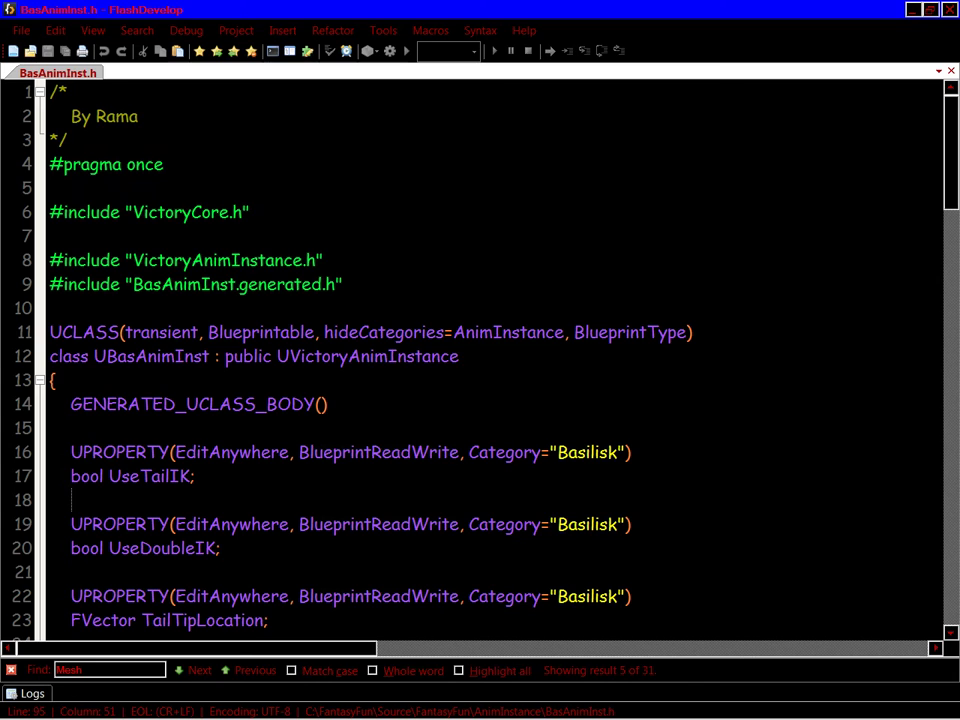
{"action": "left_click_drag", "start_coordinate": [459, 356], "coordinate": [290, 356]}
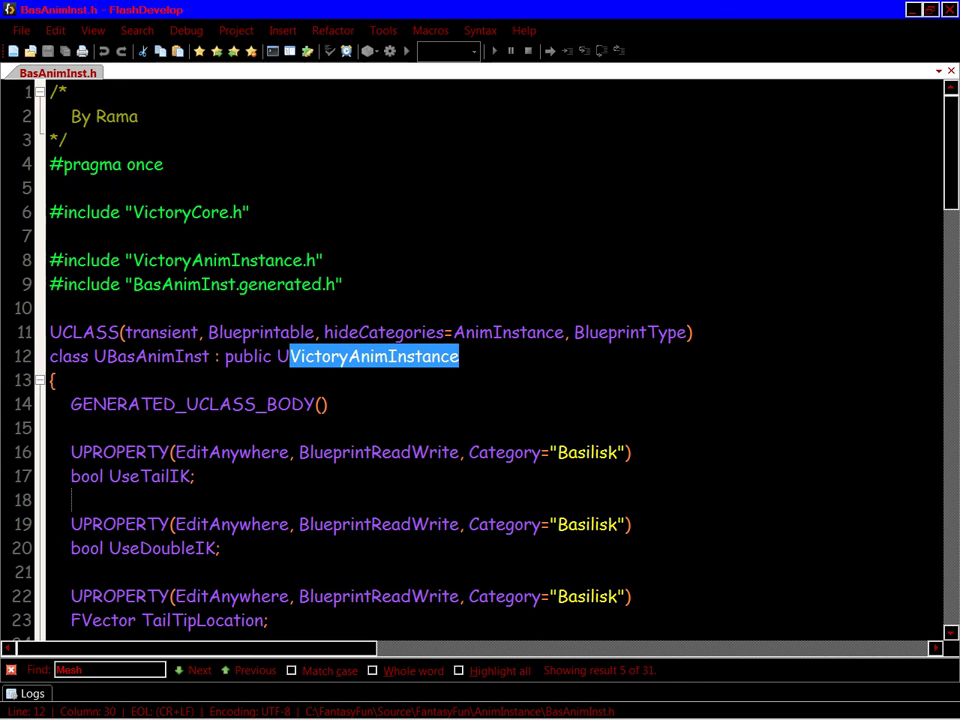
{"action": "left_click_drag", "start_coordinate": [192, 260], "coordinate": [316, 260]}
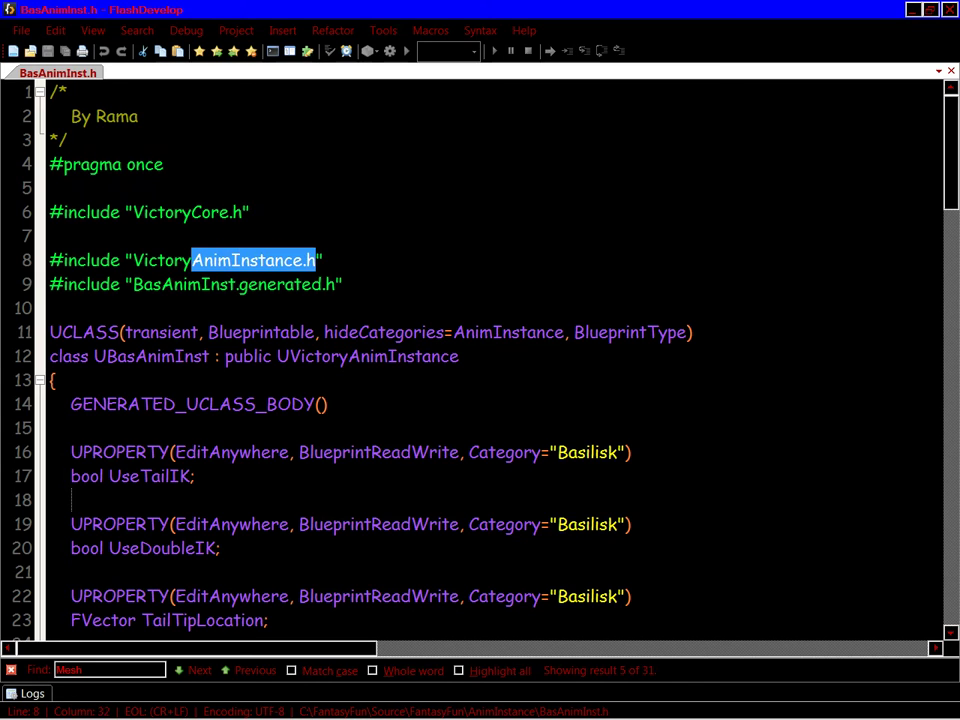
{"action": "left_click", "coordinate": [175, 356]}
{"action": "scroll", "coordinate": [175, 356], "scroll_direction": "down", "scroll_amount": 3}
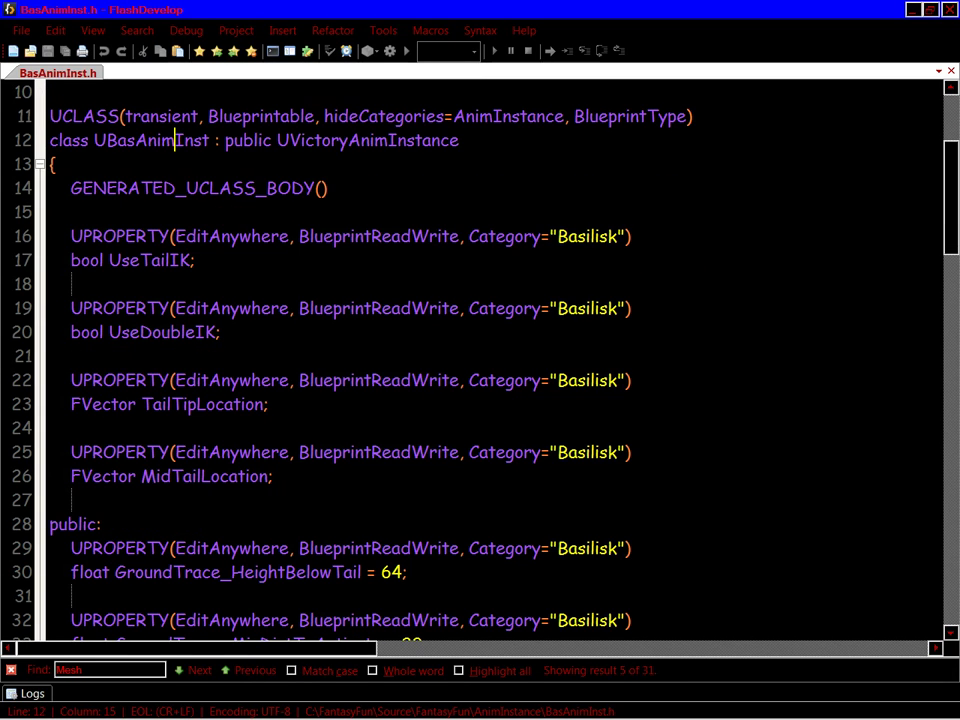
Open the source file BasAnimInst.cpp alongside the header.
{"action": "left_click", "coordinate": [21, 30]}
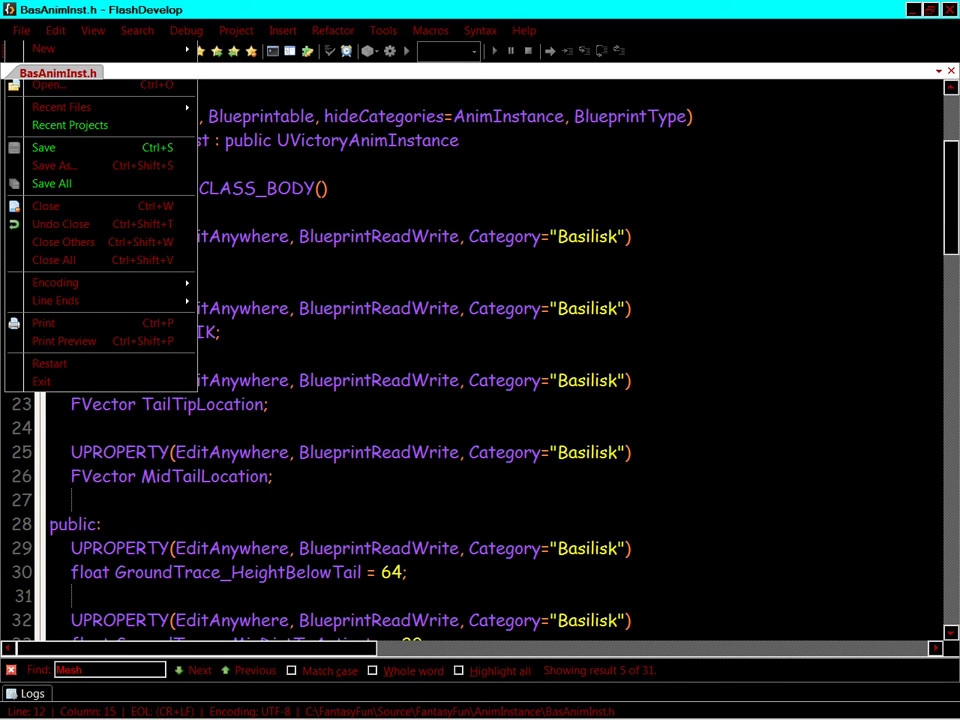
{"action": "left_click", "coordinate": [50, 85]}
{"action": "double_click", "coordinate": [300, 240]}
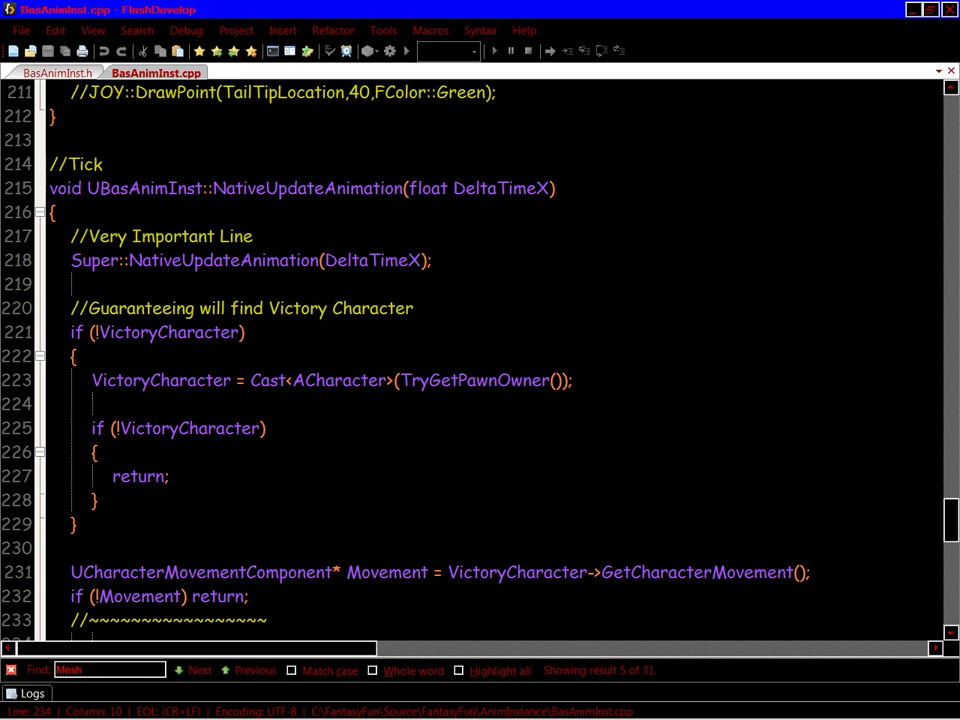
Read the NativeUpdateAnimation function from its declaration through the tail calculations to the higher and lower ground adjustments.
{"action": "left_click_drag", "start_coordinate": [225, 188], "coordinate": [377, 188]}
{"action": "scroll", "coordinate": [377, 188], "scroll_direction": "down", "scroll_amount": 4}
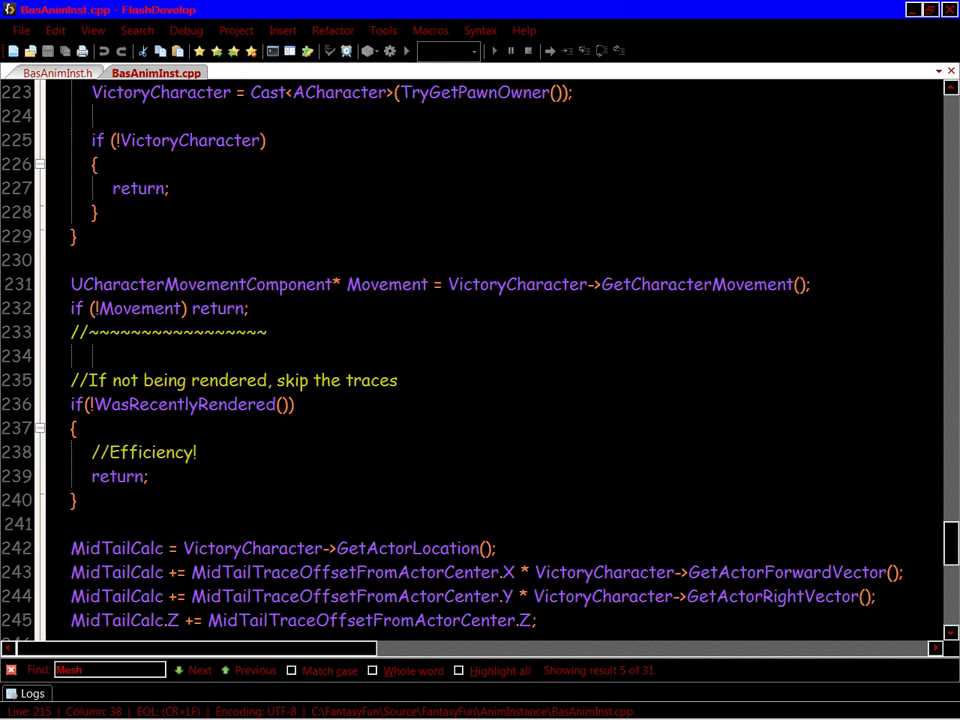
{"action": "scroll", "coordinate": [490, 360], "scroll_direction": "down", "scroll_amount": 4}
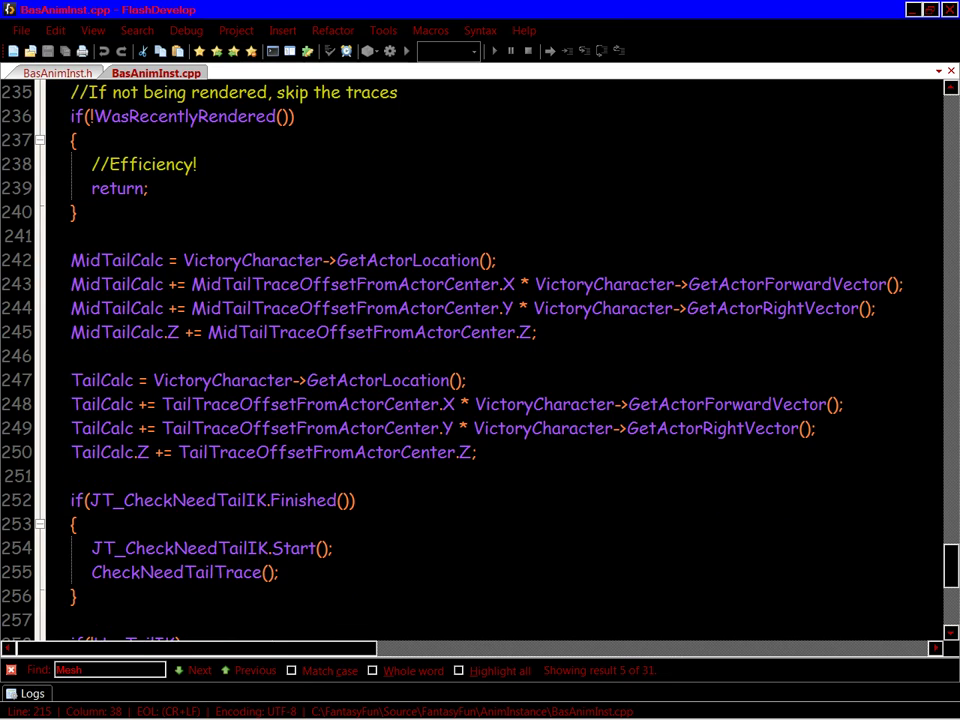
{"action": "scroll", "coordinate": [490, 360], "scroll_direction": "down", "scroll_amount": 1}
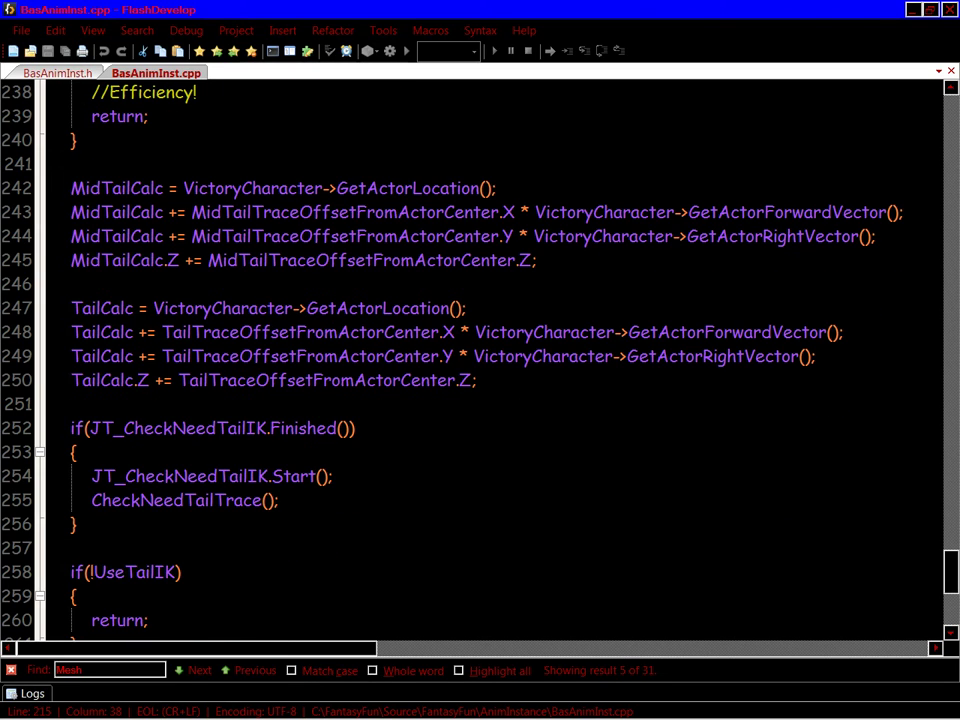
{"action": "scroll", "coordinate": [490, 360], "scroll_direction": "down", "scroll_amount": 5}
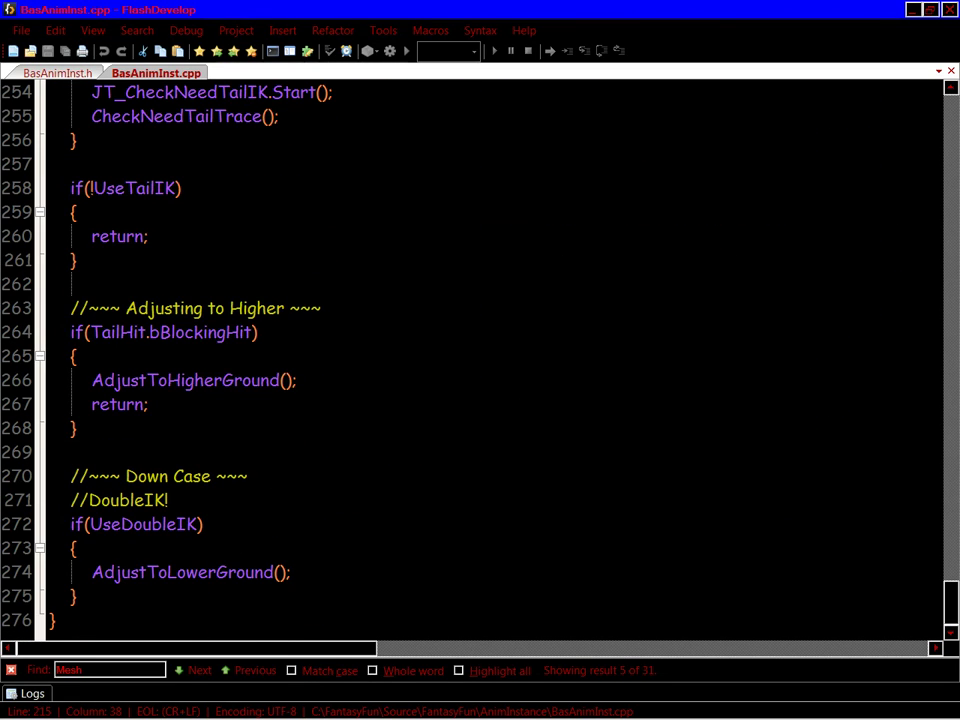
Examine the start of BasAnimInst.cpp, including the FJoyTimer setup, CheckNeedTailTrace and PerformTailTrace.
{"action": "scroll", "coordinate": [490, 360], "scroll_direction": "up", "scroll_amount": 11}
{"action": "scroll", "coordinate": [490, 360], "scroll_direction": "up", "scroll_amount": 20}
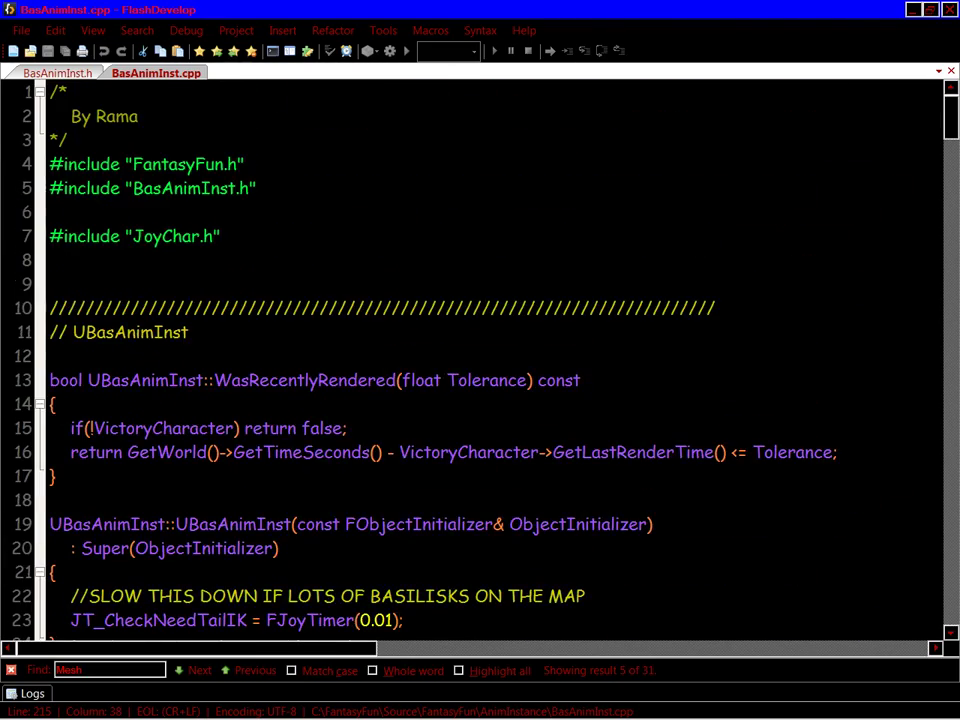
{"action": "scroll", "coordinate": [490, 360], "scroll_direction": "down", "scroll_amount": 2}
{"action": "scroll", "coordinate": [490, 360], "scroll_direction": "down", "scroll_amount": 1}
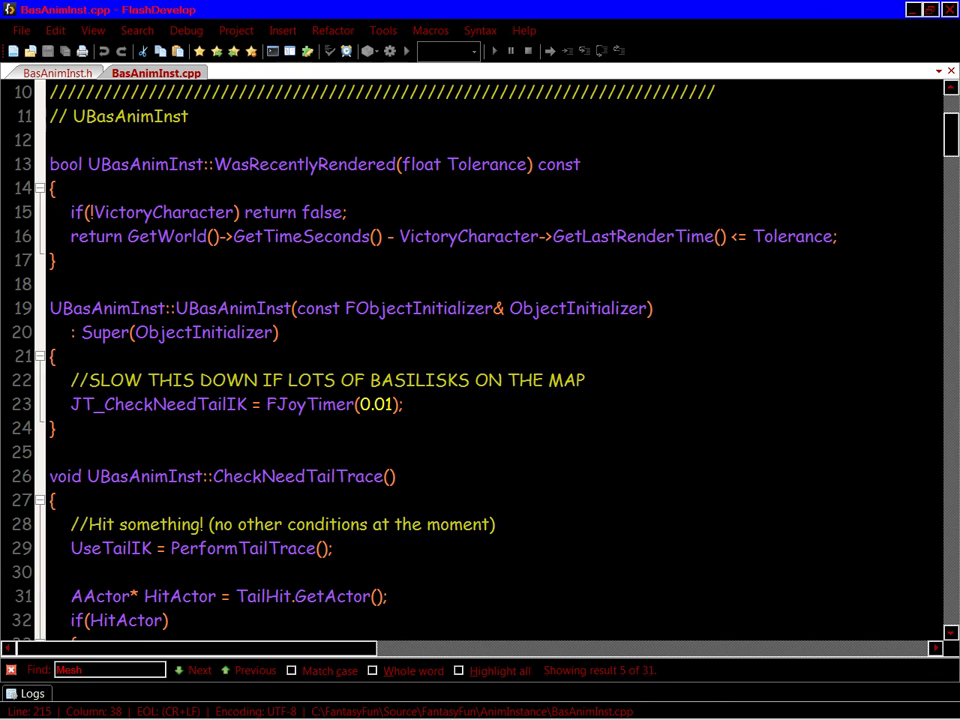
{"action": "left_click_drag", "start_coordinate": [94, 404], "coordinate": [338, 404]}
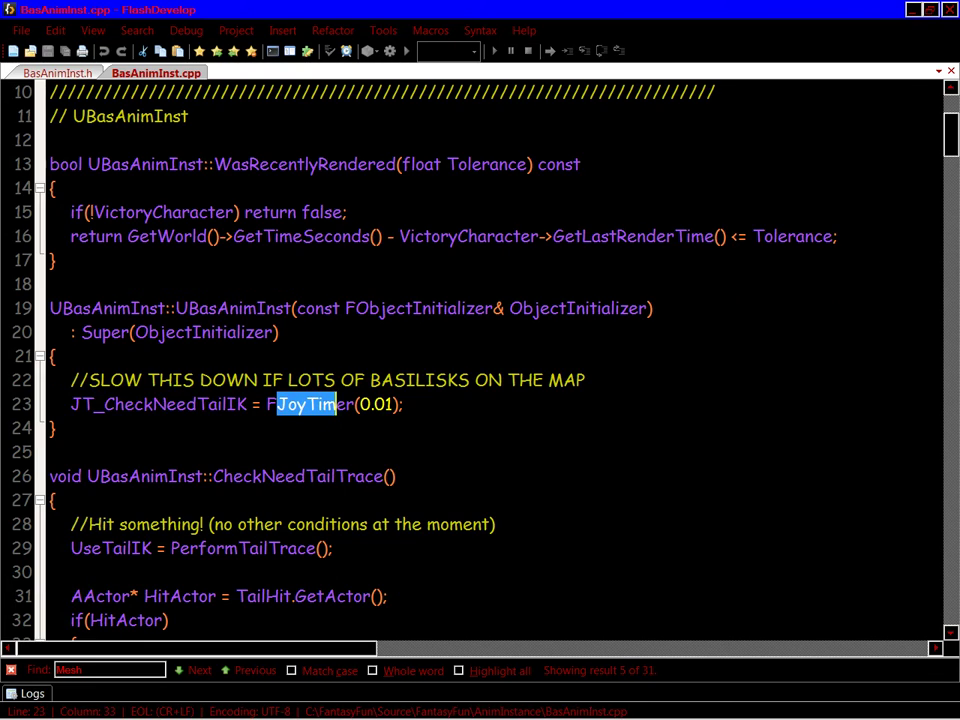
{"action": "scroll", "coordinate": [490, 360], "scroll_direction": "down", "scroll_amount": 3}
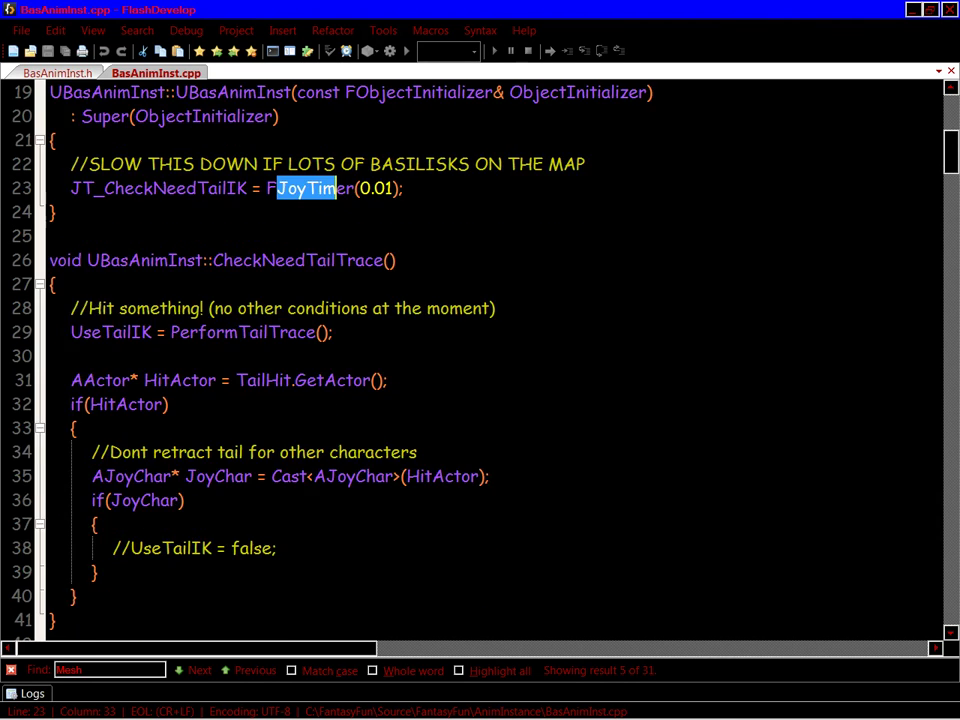
{"action": "scroll", "coordinate": [490, 360], "scroll_direction": "down", "scroll_amount": 7}
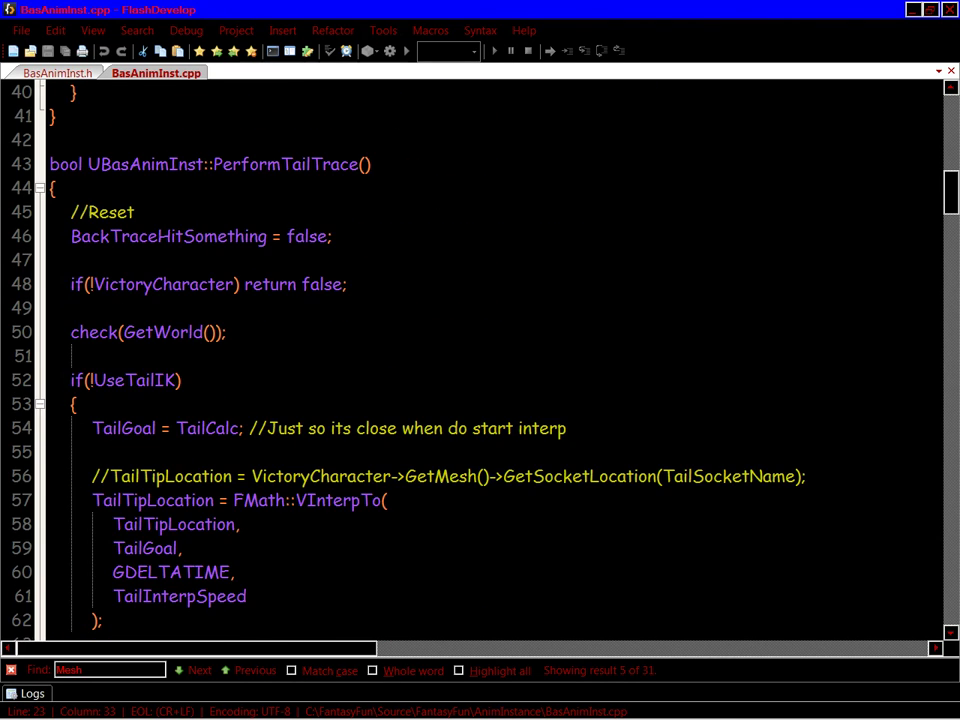
{"action": "scroll", "coordinate": [490, 360], "scroll_direction": "down", "scroll_amount": 1}
Switch back to the Unreal Editor, and close BasAnimBP and the Content Browser.
{"action": "mouse_move", "coordinate": [290, 717]}
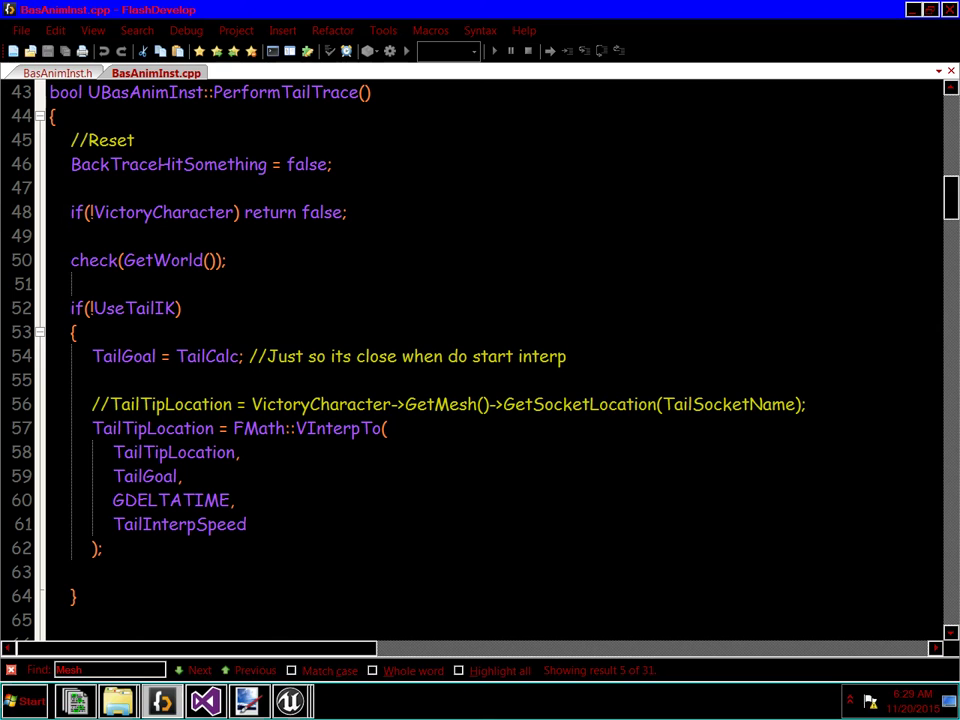
{"action": "left_click", "coordinate": [236, 660]}
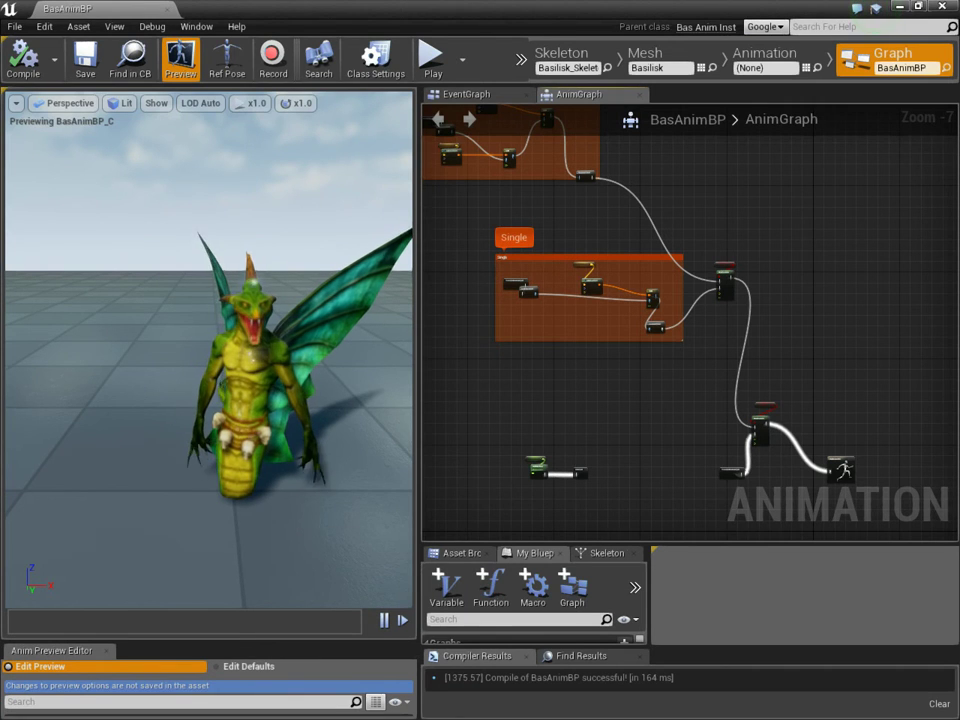
{"action": "left_click", "coordinate": [174, 10]}
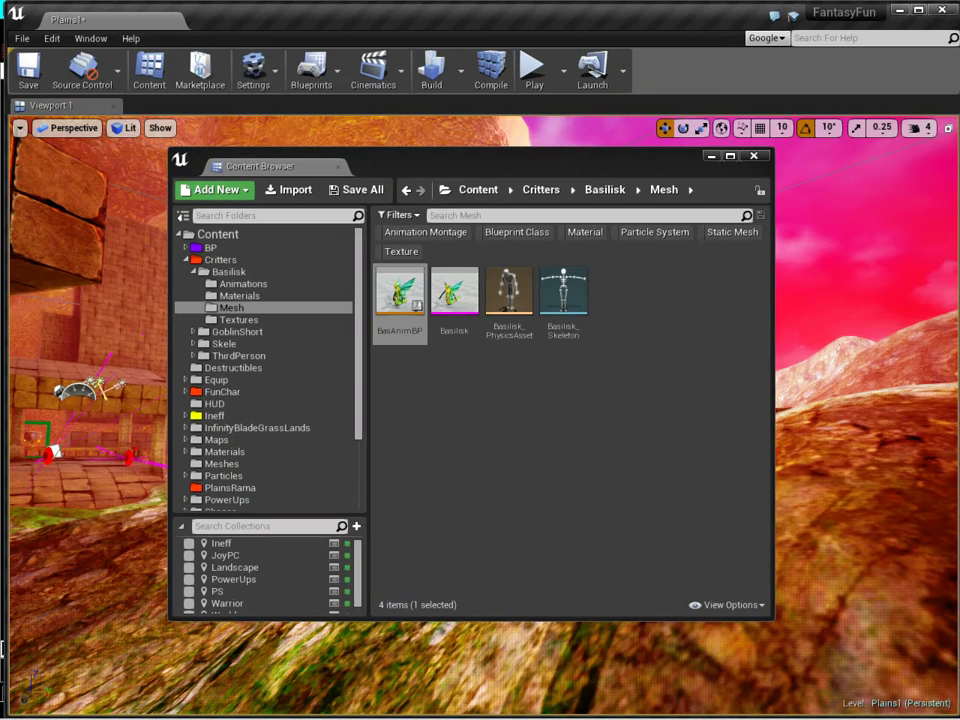
{"action": "left_click", "coordinate": [753, 155]}
Play the level and move the basilisk around the stone pillars beside the stairs to check its tail against them.
{"action": "left_click", "coordinate": [533, 68]}
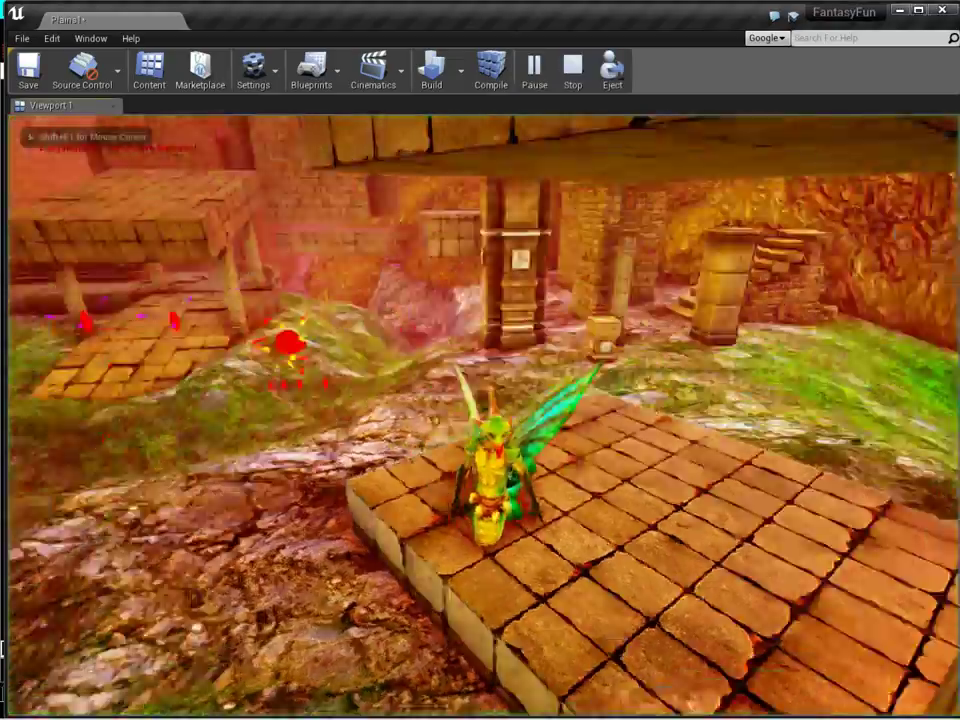
{"action": "key", "text": "w"}
{"action": "key", "text": "d"}
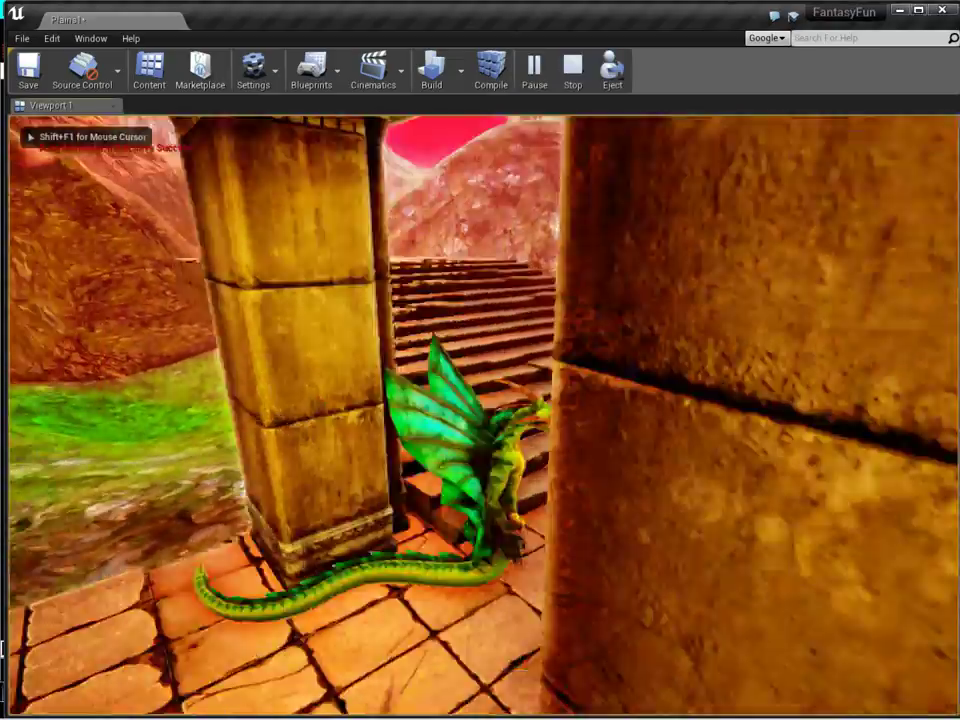
{"action": "key", "text": "s"}
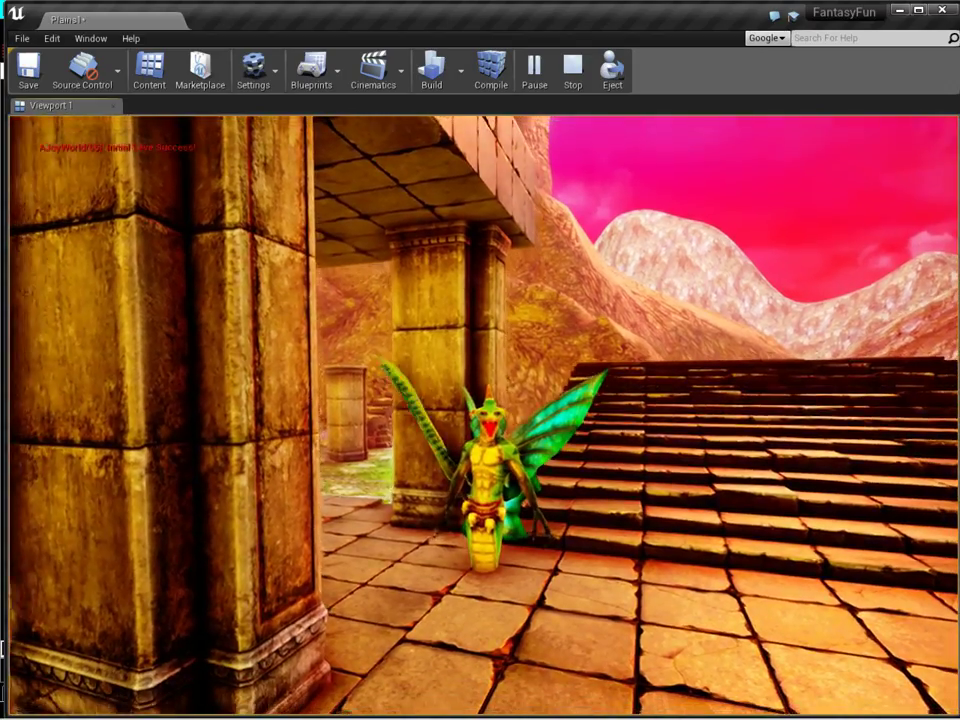
{"action": "key", "text": "a"}
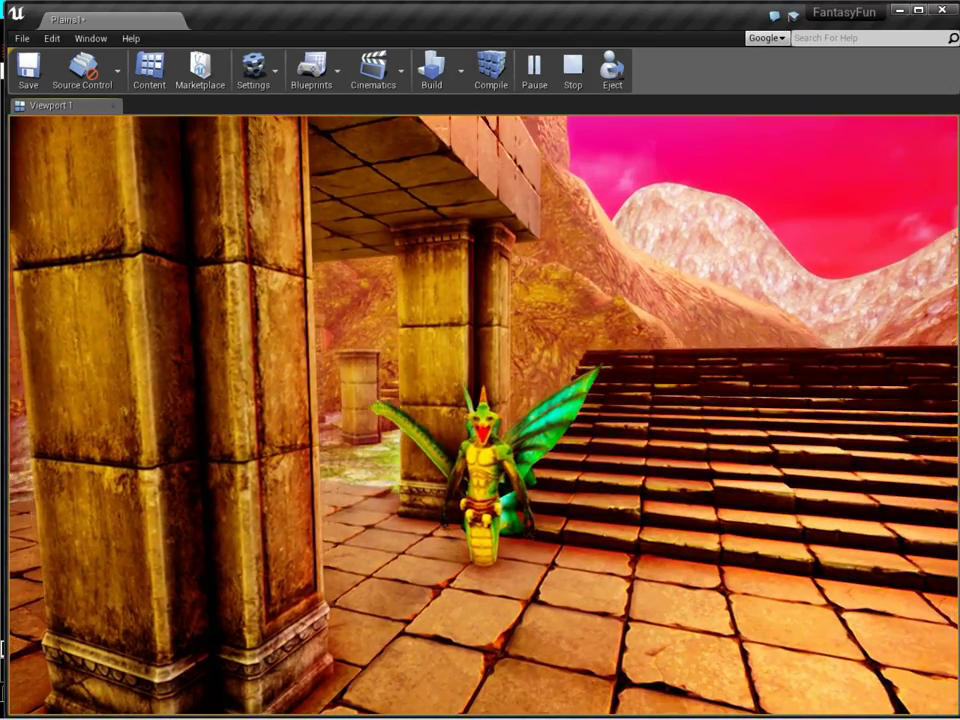
{"action": "key", "text": "w"}
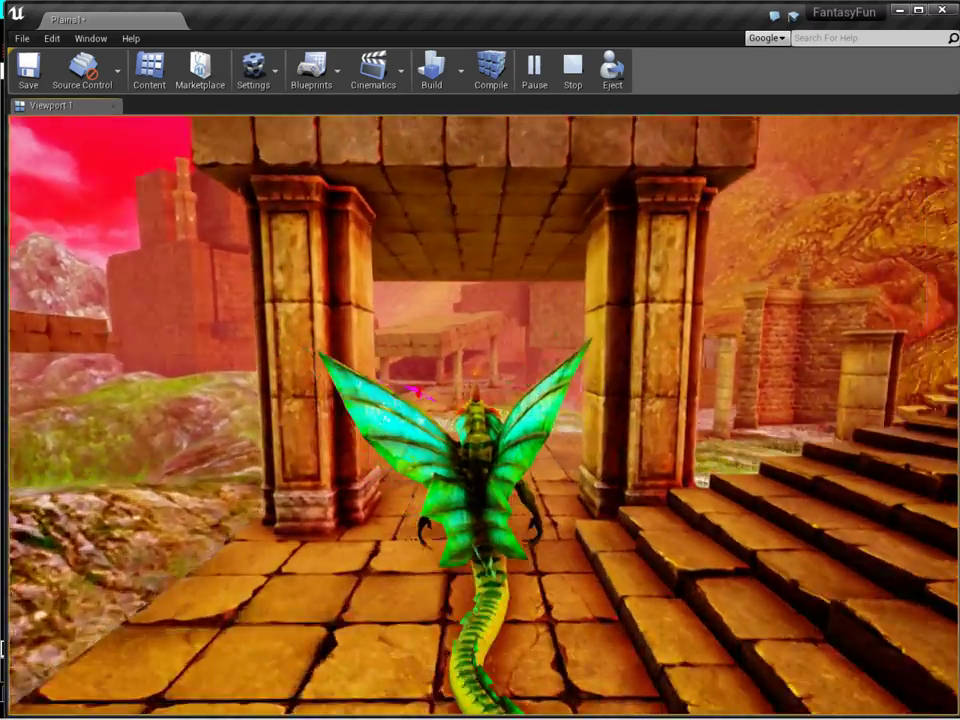
Move the basilisk up the stone stairs onto the upper platform and turn it around to check its tail.
{"action": "key", "text": "d"}
{"action": "key", "text": "w"}
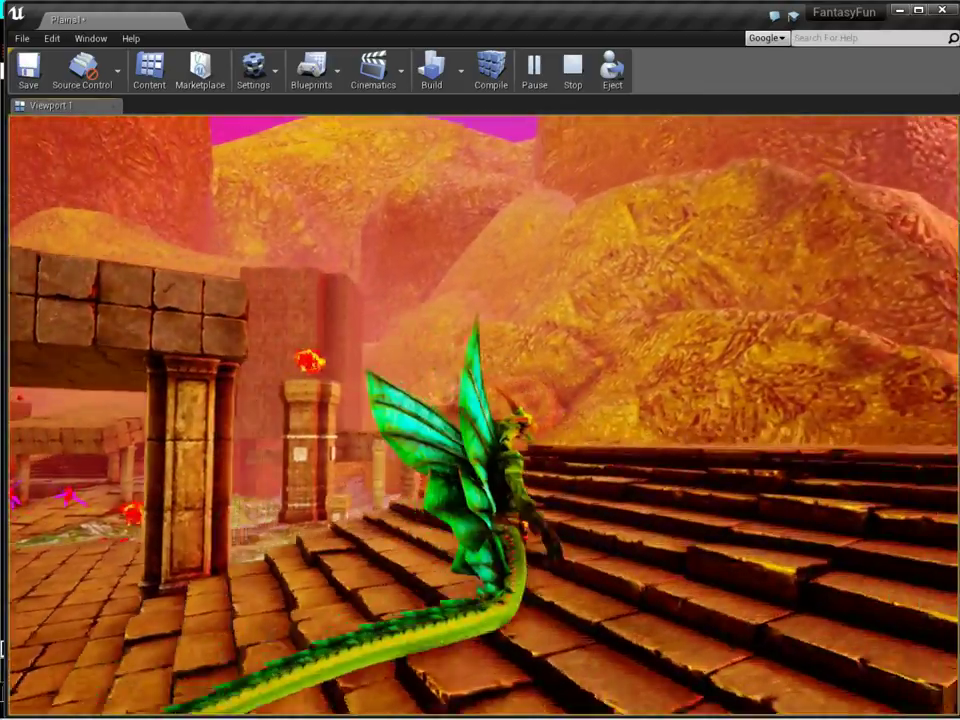
{"action": "key", "text": "w"}
{"action": "key", "text": "d"}
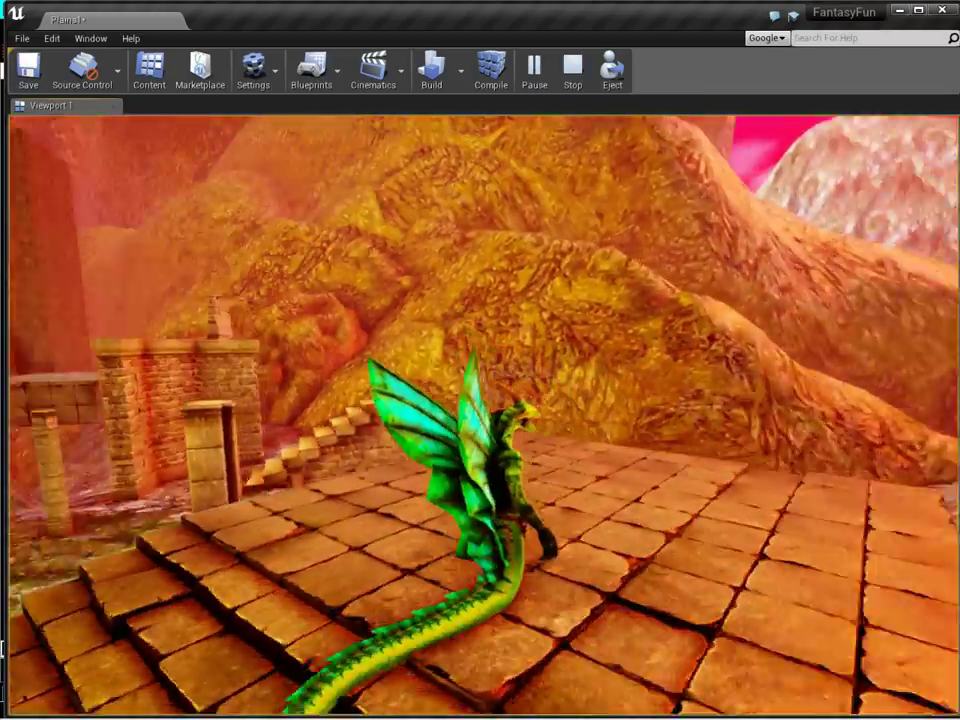
{"action": "key", "text": "w"}
{"action": "key", "text": "s"}
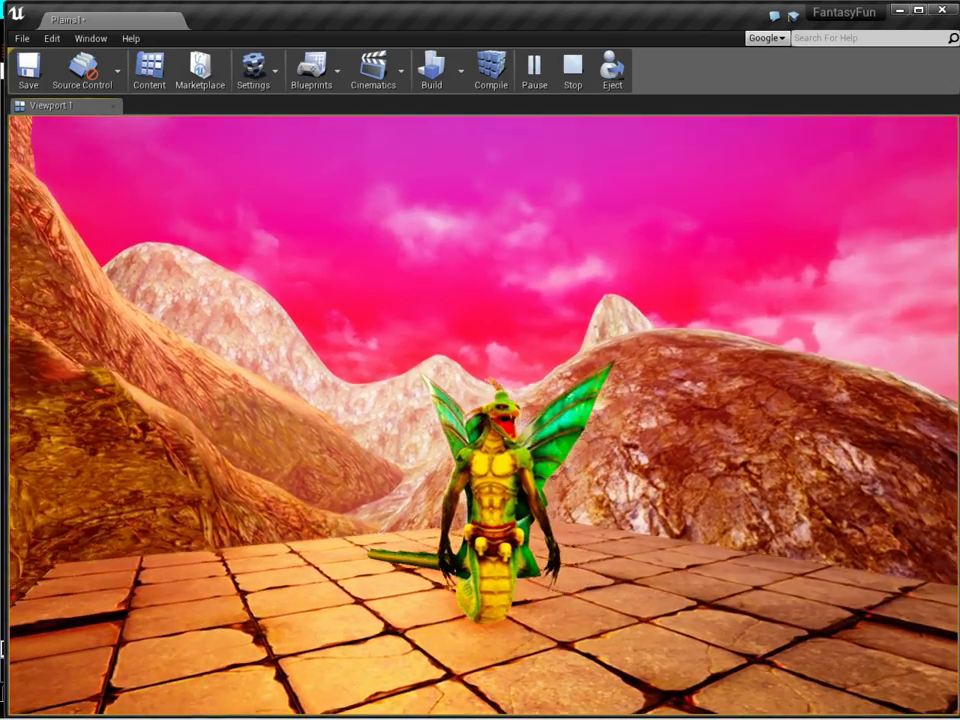